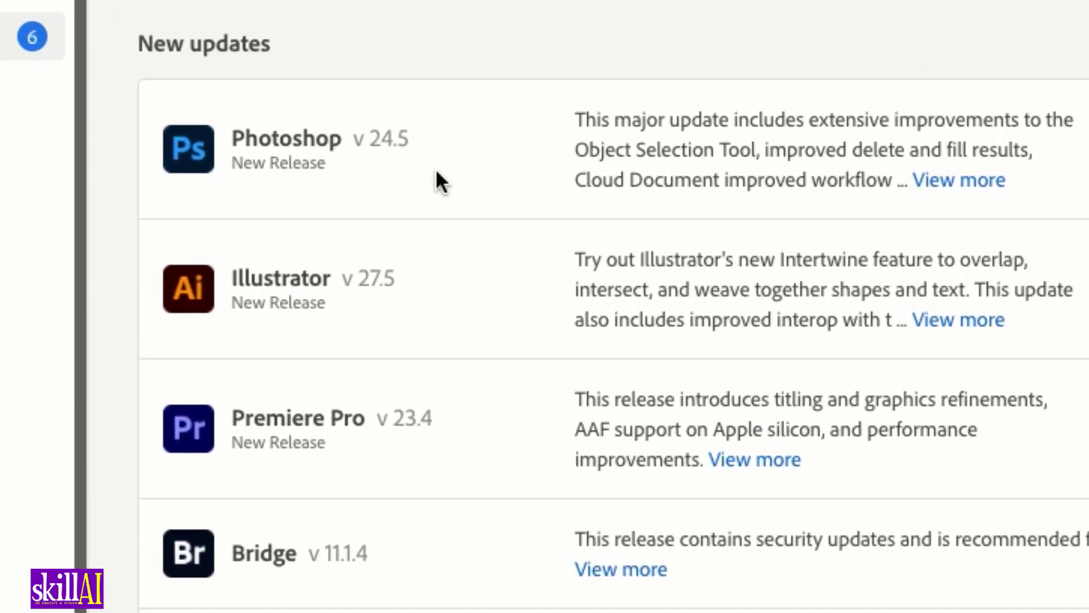
Open Creative Cloud's Beta apps list, where the Photoshop, Illustrator and Premiere Pro betas show Not Compatible
{"action": "left_click", "coordinate": [432, 150]}
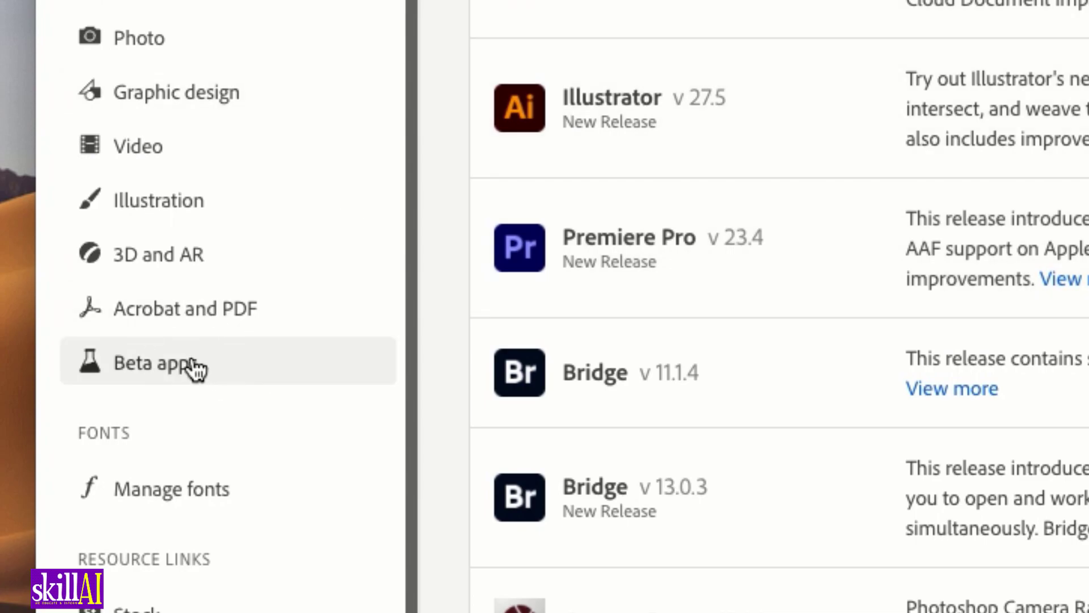
{"action": "left_click", "coordinate": [192, 368]}
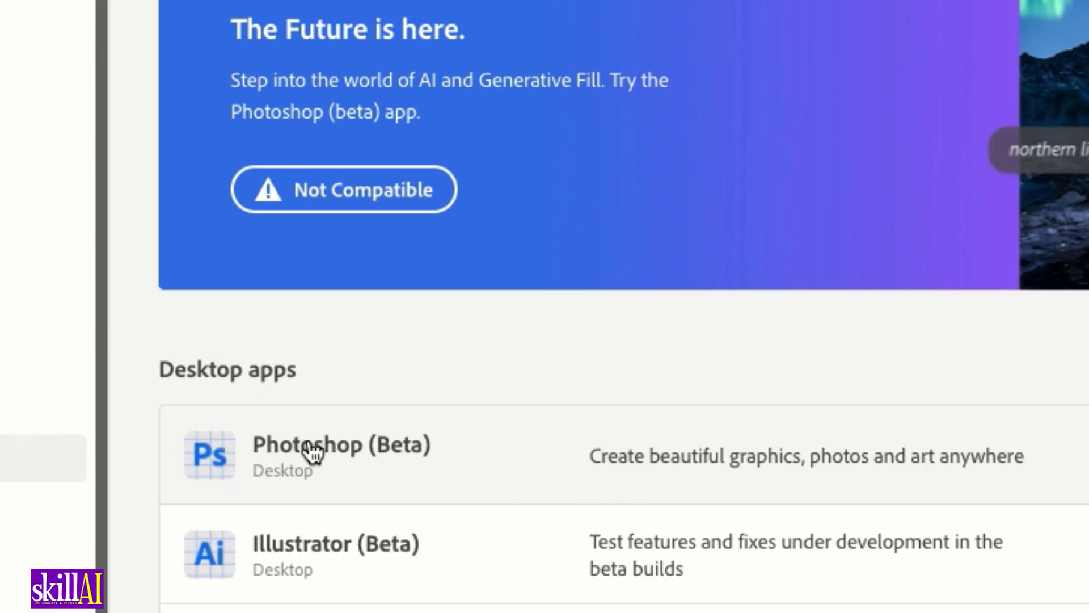
{"action": "mouse_move", "coordinate": [312, 453]}
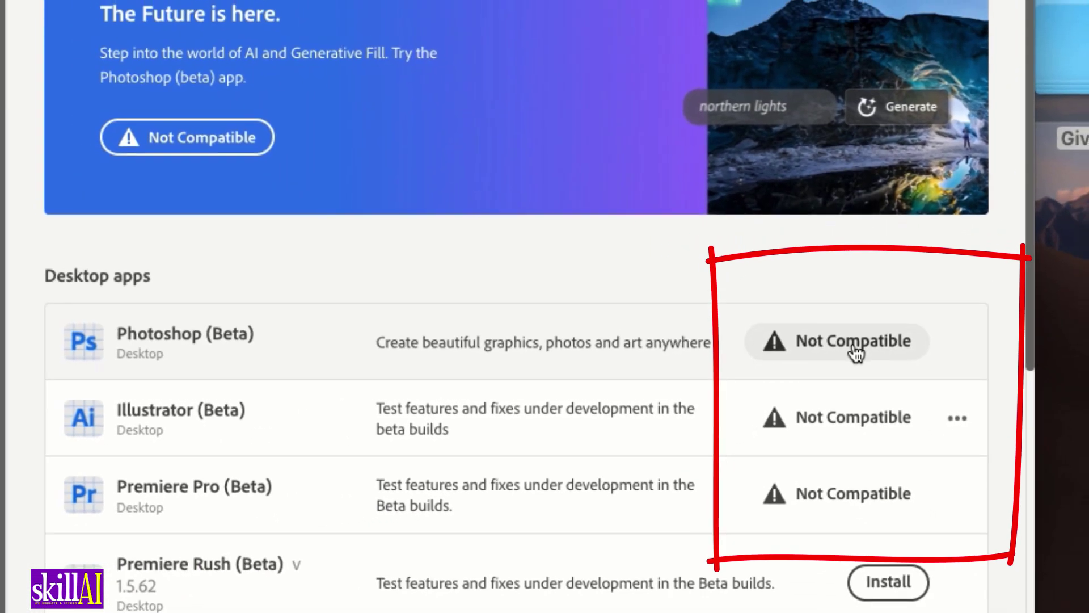
Check why Photoshop (Beta) is Not Compatible and dismiss its update-required notice
{"action": "left_click", "coordinate": [855, 352]}
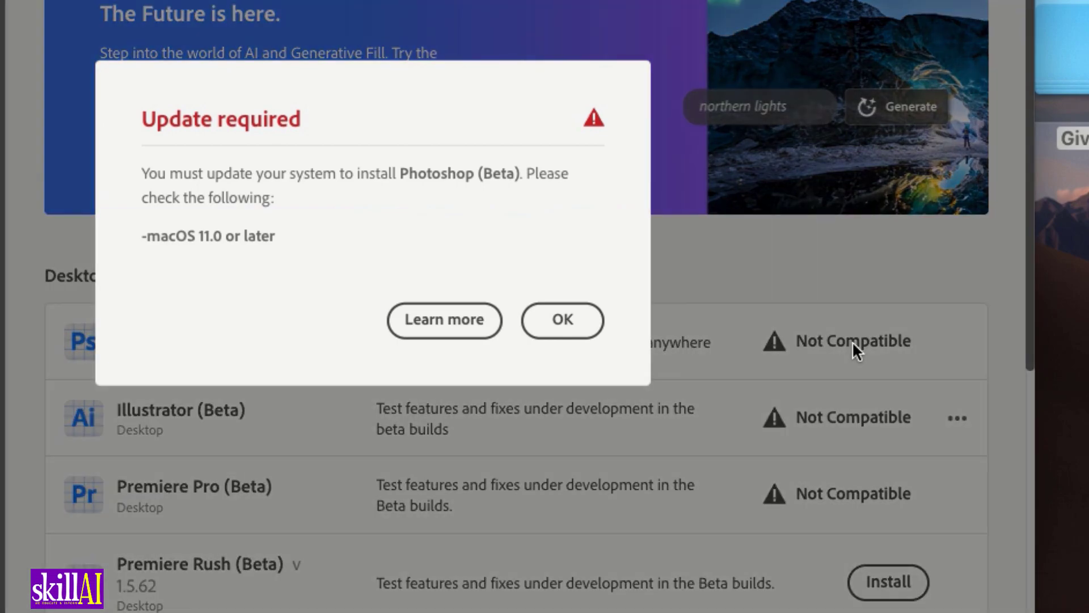
{"action": "left_click", "coordinate": [564, 328]}
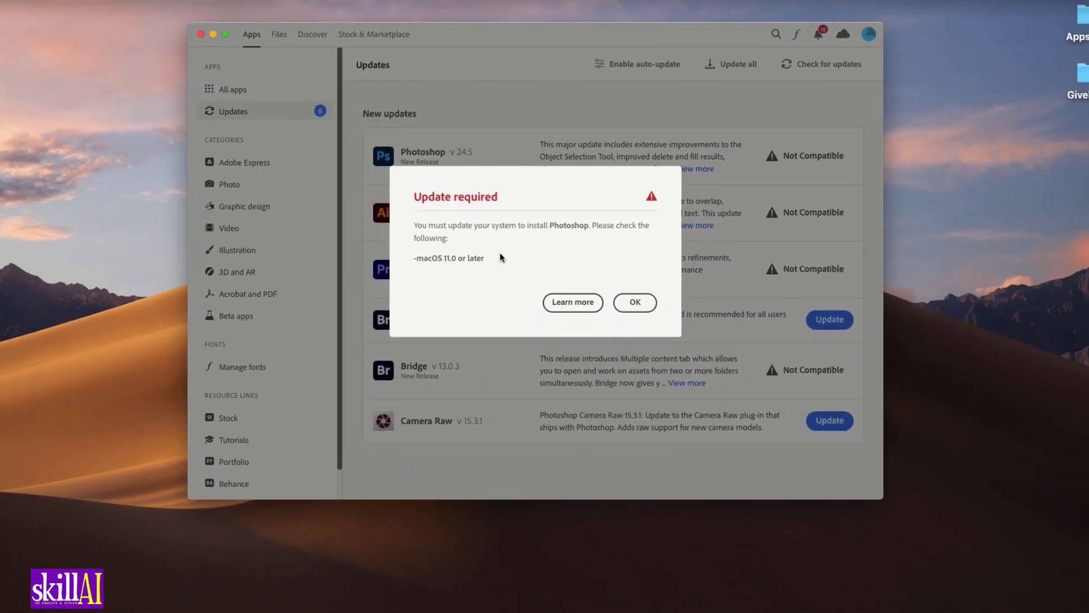
{"action": "left_click", "coordinate": [745, 400]}
{"action": "left_click", "coordinate": [17, 7]}
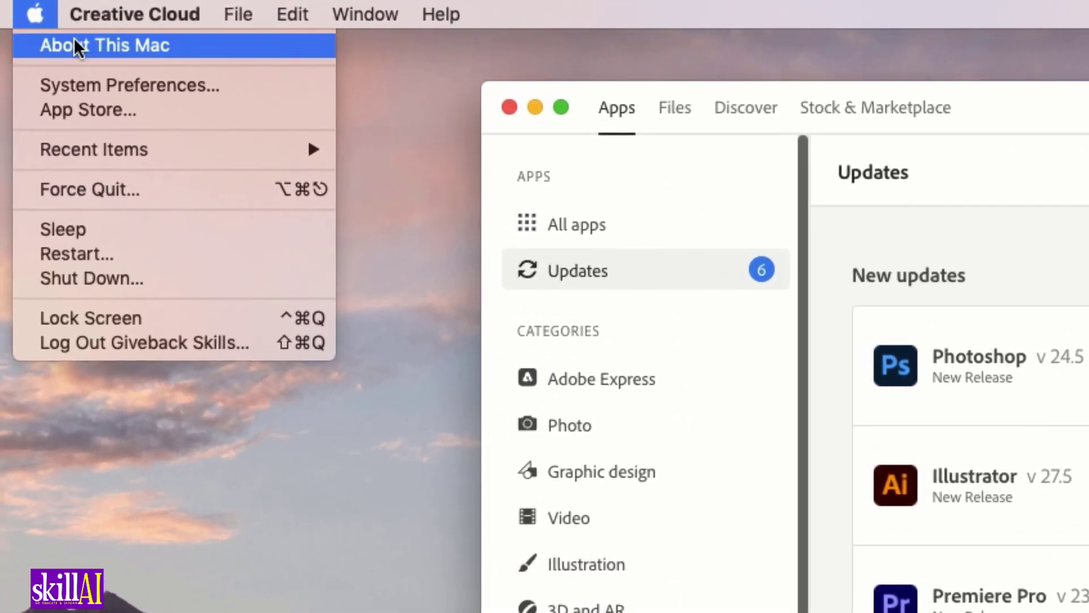
{"action": "left_click", "coordinate": [74, 40]}
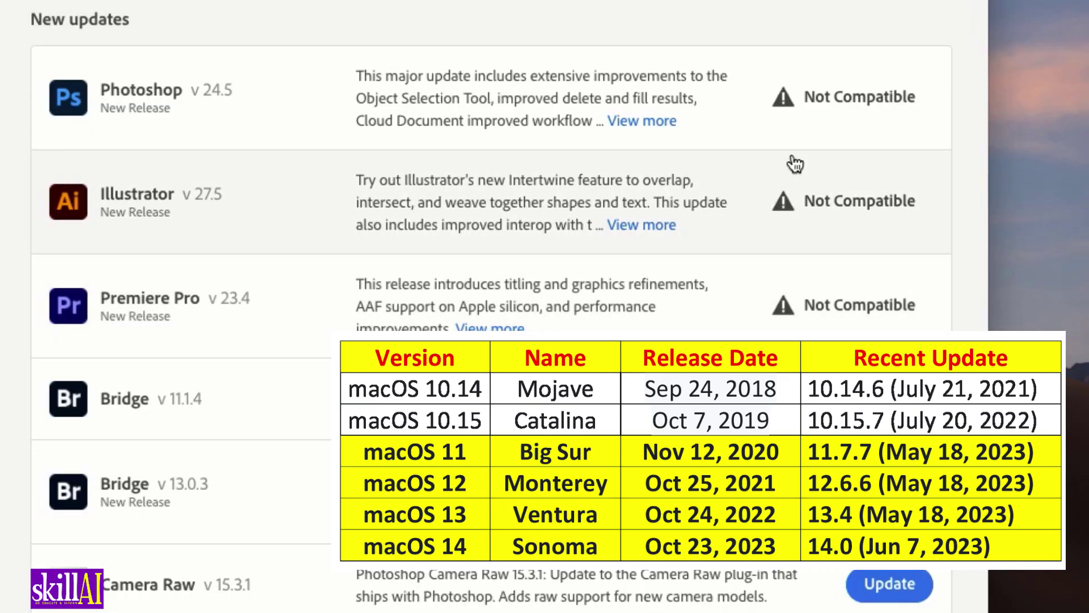
{"action": "left_click", "coordinate": [809, 97]}
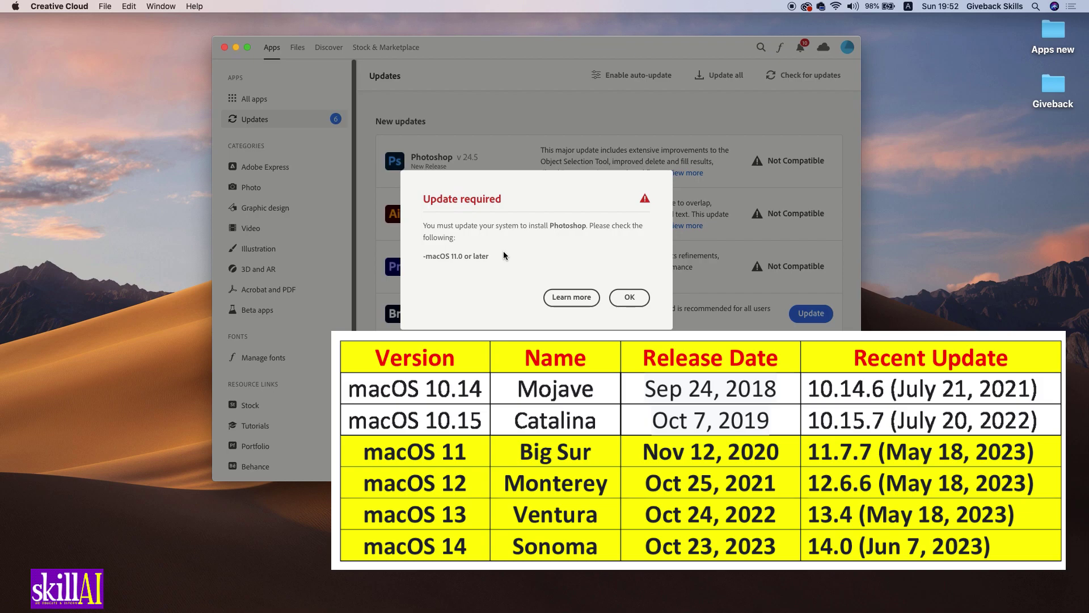
Dismiss the notice and open About This Mac to see macOS Mojave 10.14.6
{"action": "left_click", "coordinate": [630, 298]}
{"action": "left_click", "coordinate": [16, 6]}
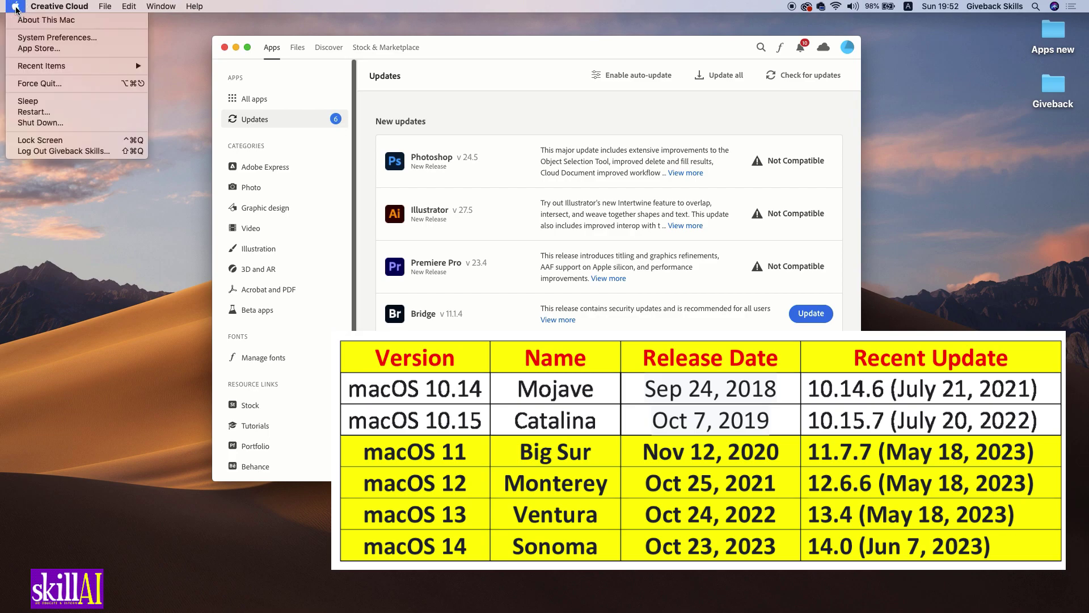
{"action": "left_click", "coordinate": [33, 20]}
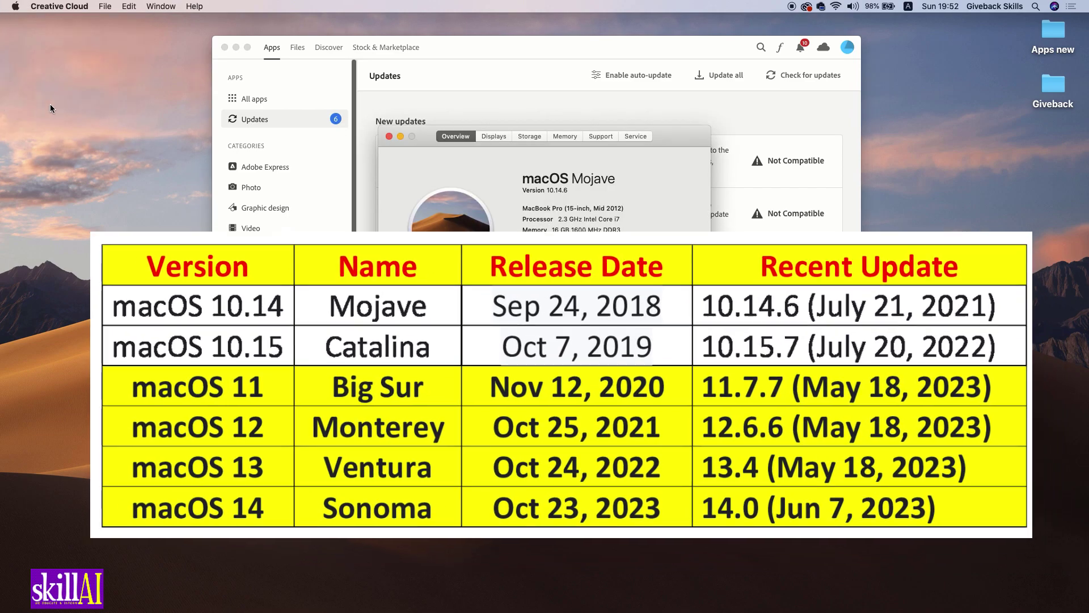
Move the Creative Cloud window to the lower right and About This Mac up and left
{"action": "left_click_drag", "start_coordinate": [685, 140], "coordinate": [686, 136]}
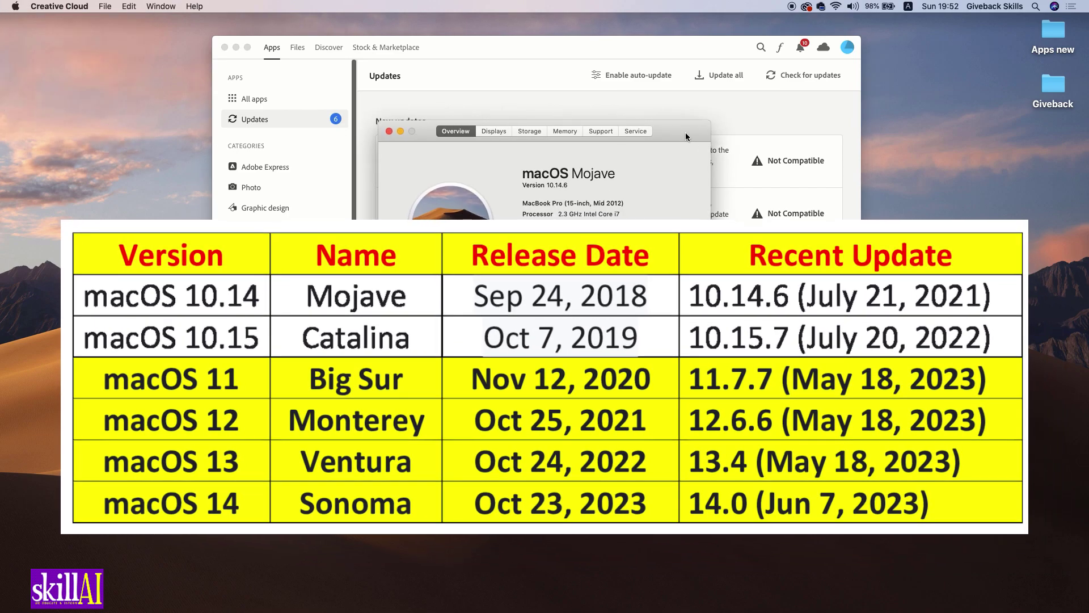
{"action": "left_click_drag", "start_coordinate": [504, 46], "coordinate": [928, 345]}
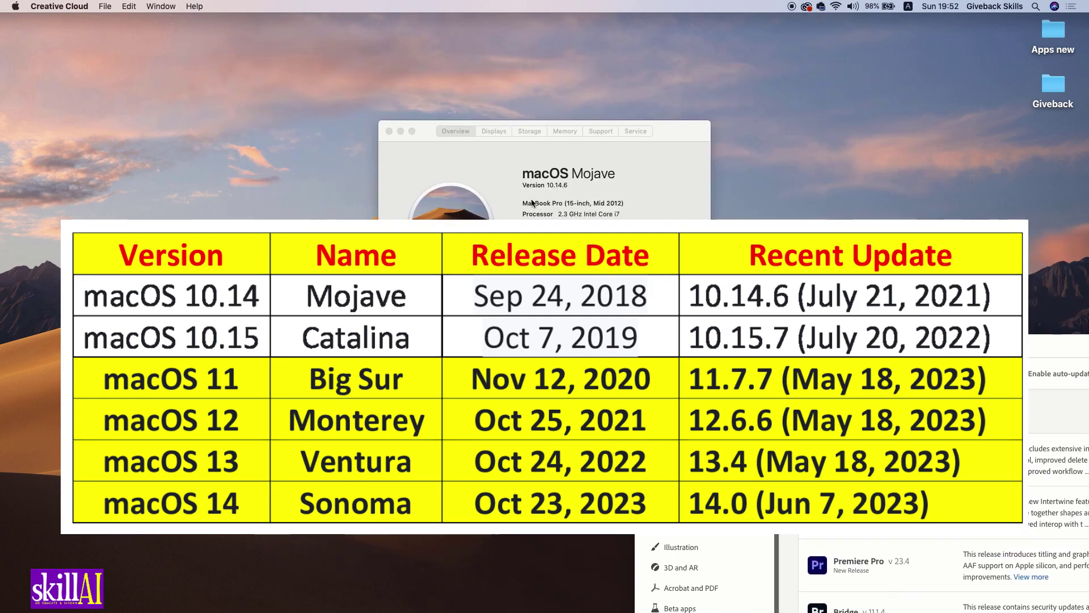
{"action": "left_click", "coordinate": [647, 170]}
{"action": "left_click_drag", "start_coordinate": [671, 136], "coordinate": [607, 104]}
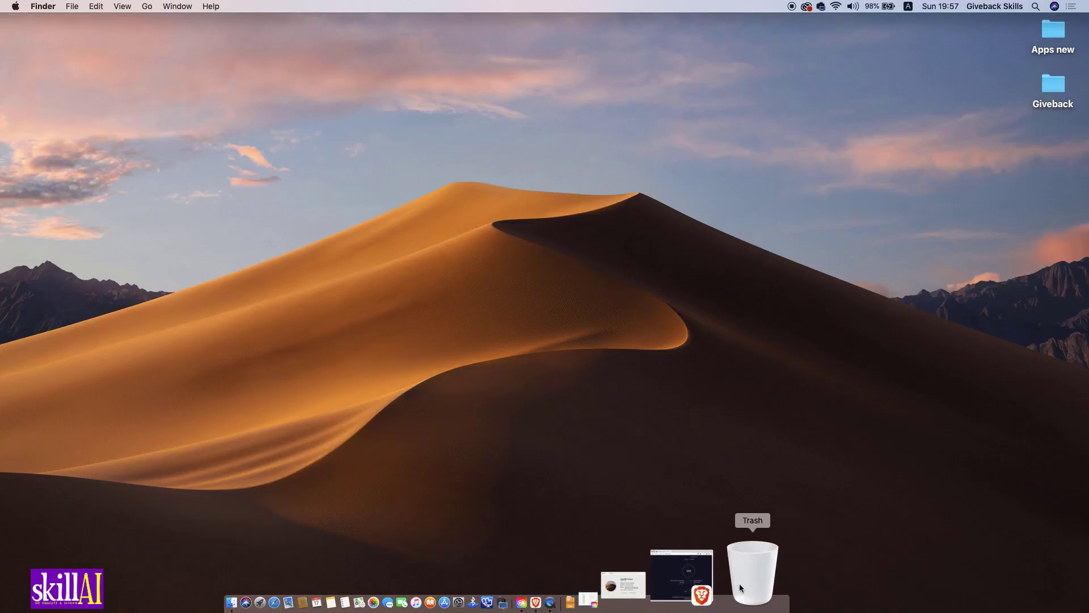
Restore the Speedtest Brave window and search Google for 'opencore legacy' in a new tab
{"action": "left_click", "coordinate": [684, 574]}
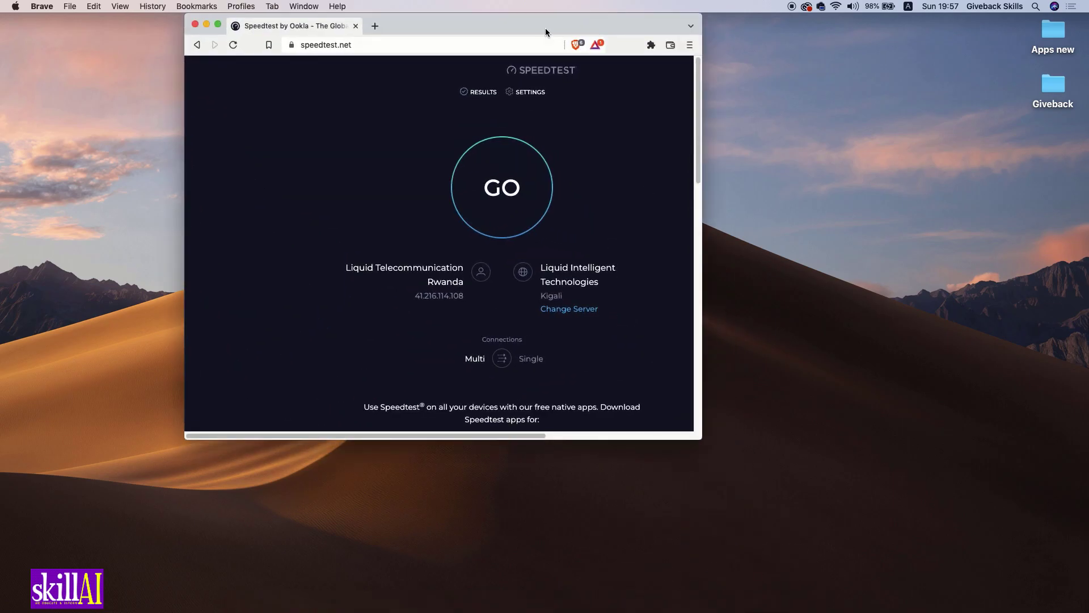
{"action": "left_click_drag", "start_coordinate": [546, 29], "coordinate": [559, 38]}
{"action": "left_click", "coordinate": [389, 35]}
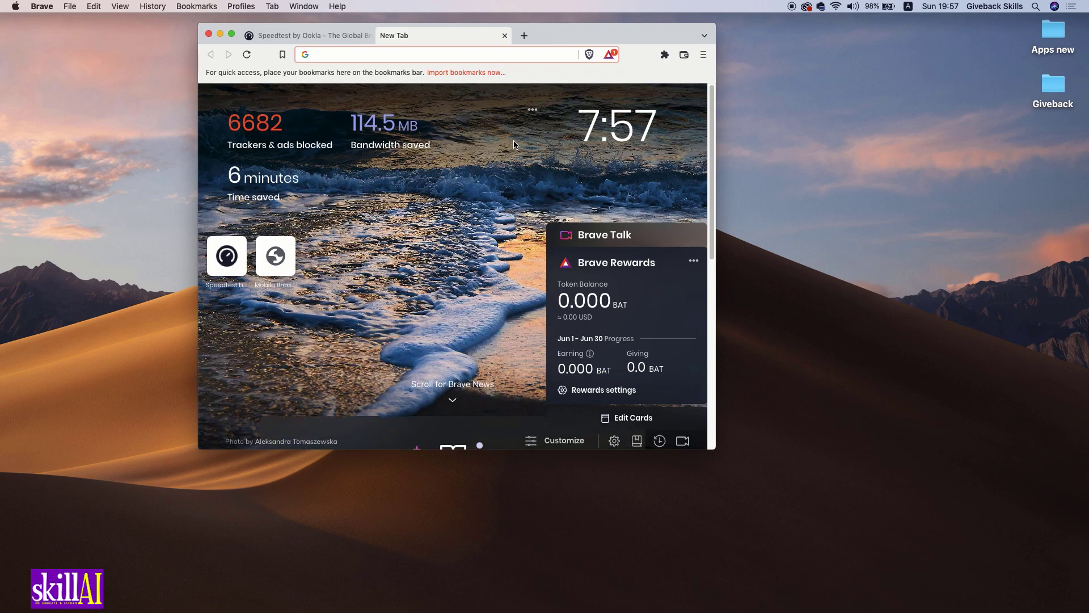
{"action": "type", "text": "open "}
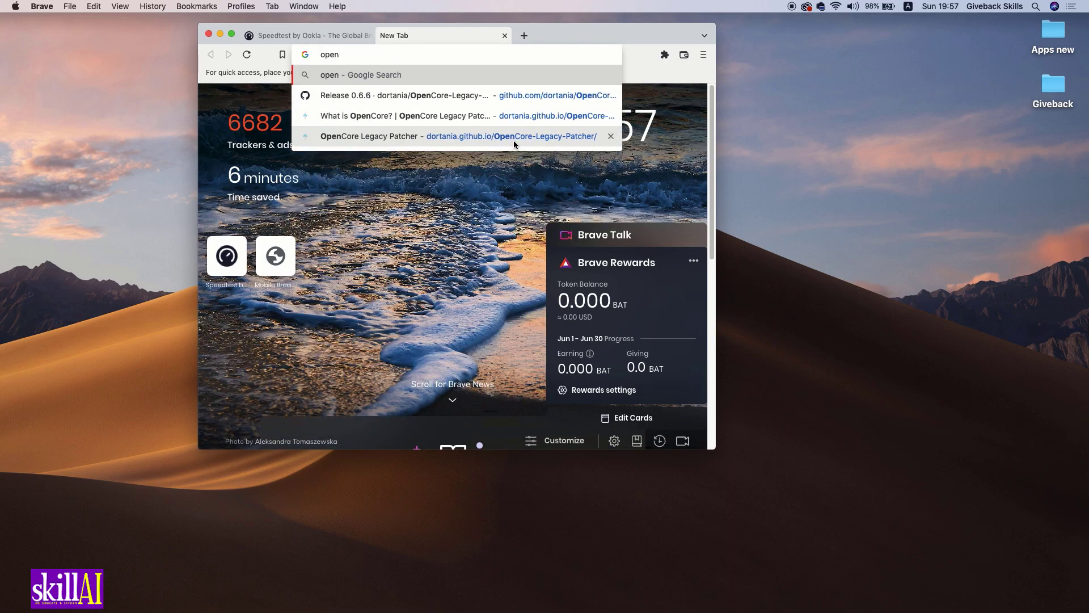
{"action": "type", "text": "core p"}
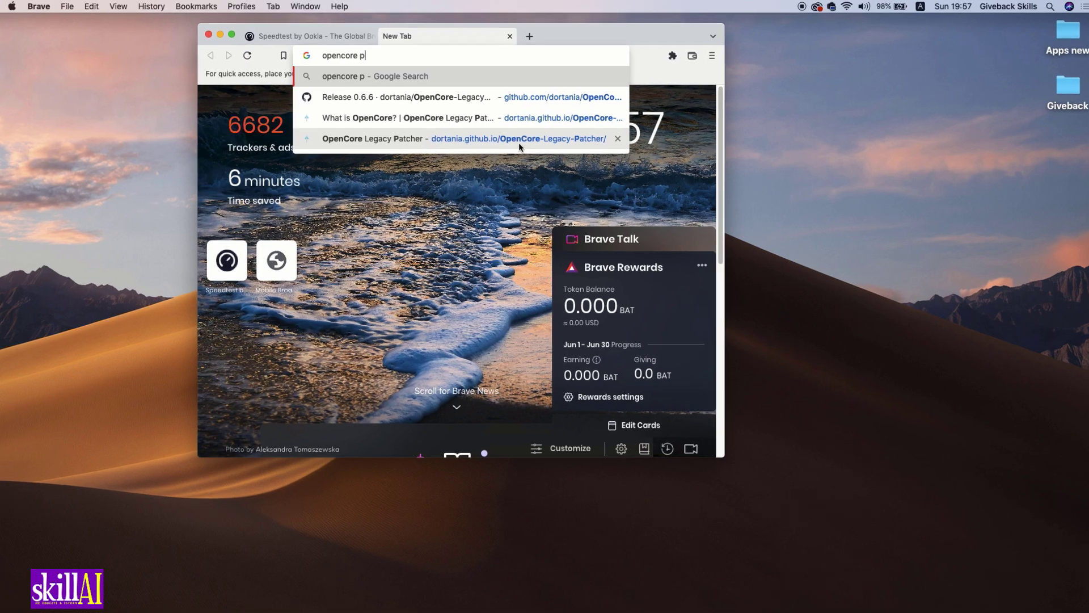
{"action": "key", "text": "BackSpace"}
{"action": "type", "text": "legacy"}
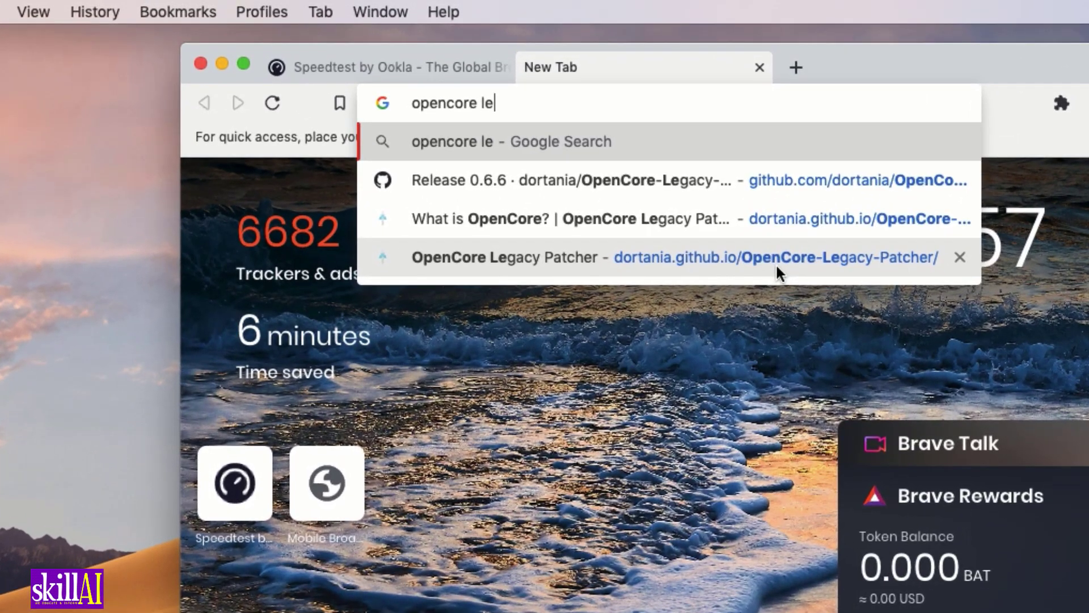
{"action": "key", "text": "Return"}
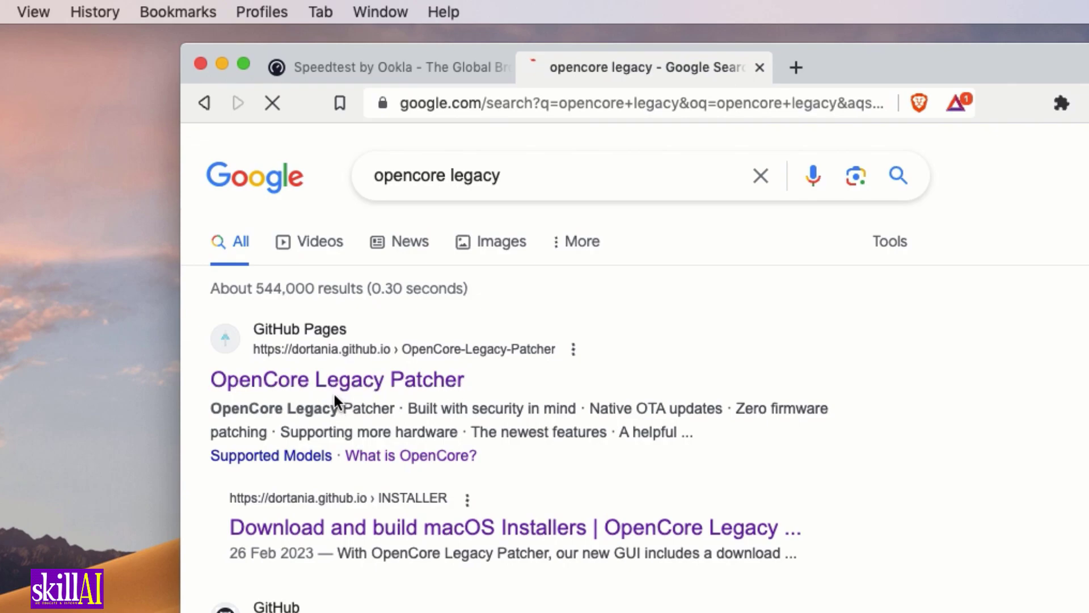
Open the OpenCore Legacy Patcher site in a maximized window and go to the Building and installing OpenCore guide
{"action": "left_click", "coordinate": [385, 379]}
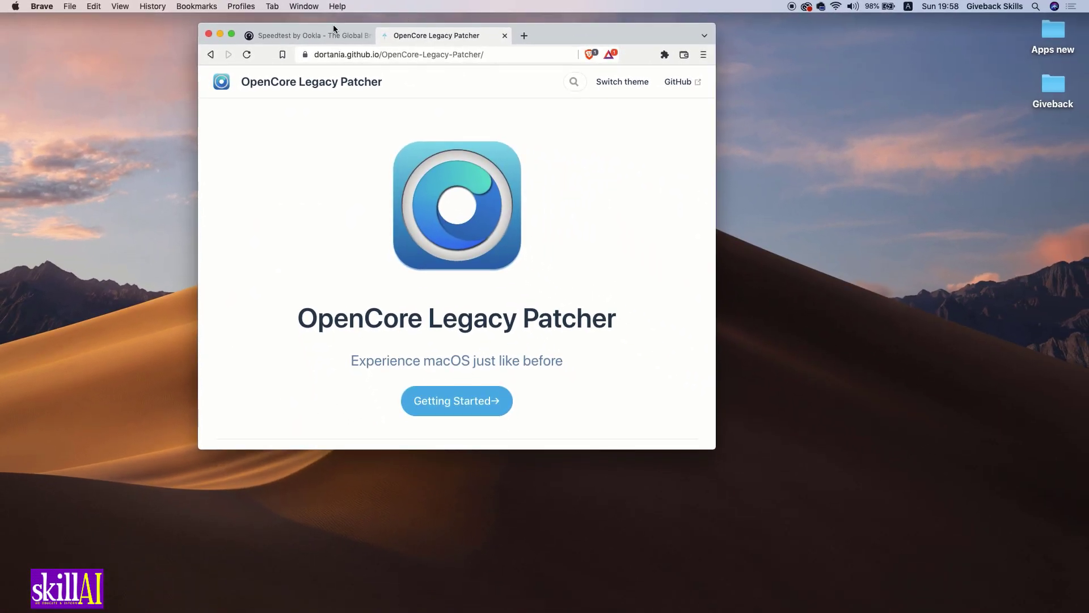
{"action": "left_click", "coordinate": [232, 35]}
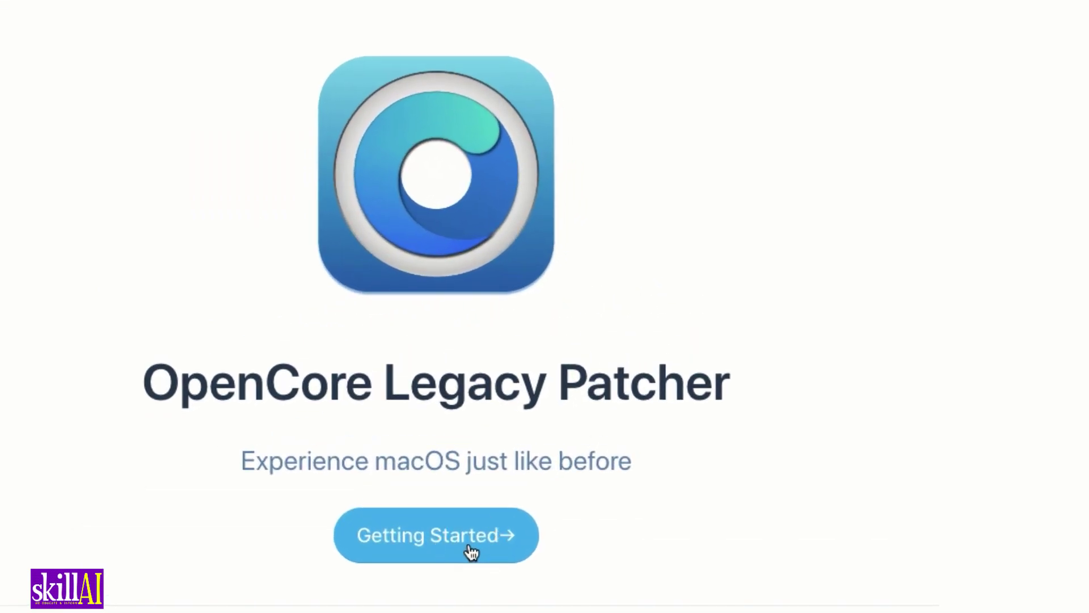
{"action": "left_click", "coordinate": [470, 550]}
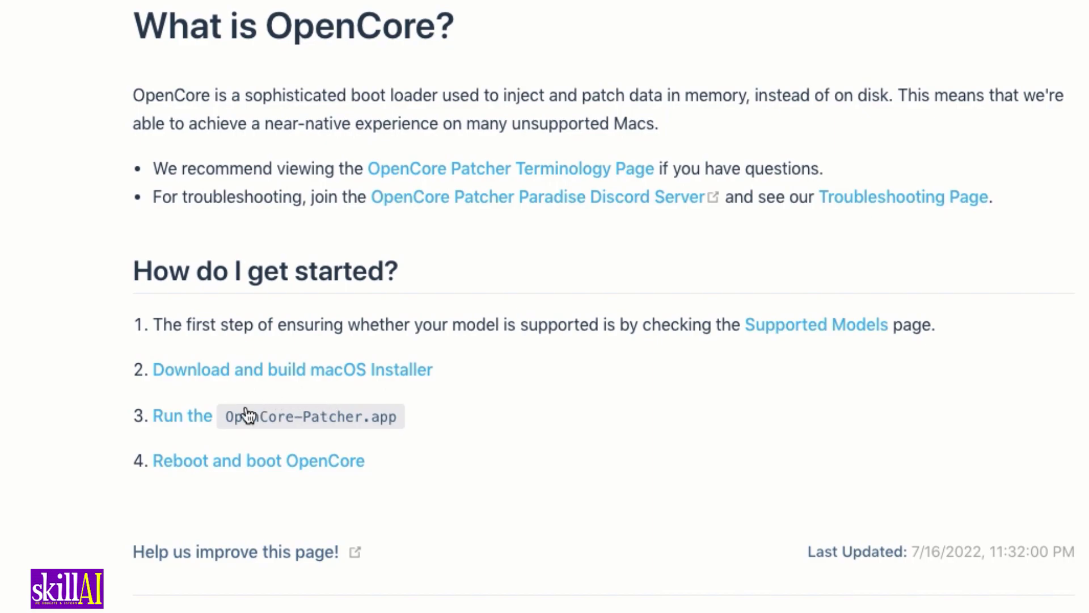
{"action": "left_click", "coordinate": [202, 423]}
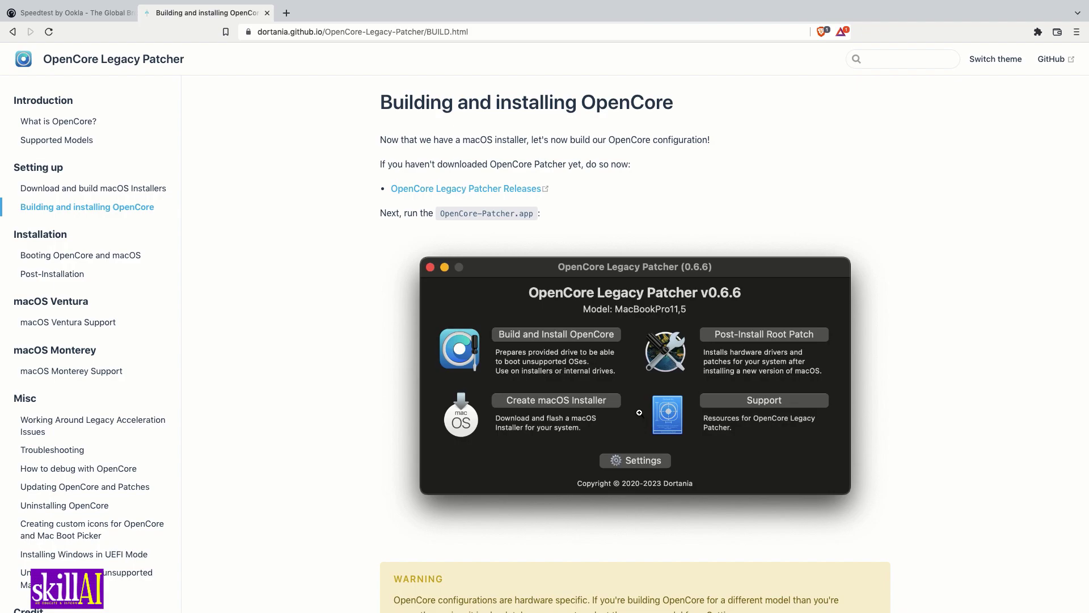
{"action": "scroll", "coordinate": [640, 413], "scroll_direction": "down", "scroll_amount": 5}
{"action": "scroll", "coordinate": [640, 413], "scroll_direction": "up", "scroll_amount": 5}
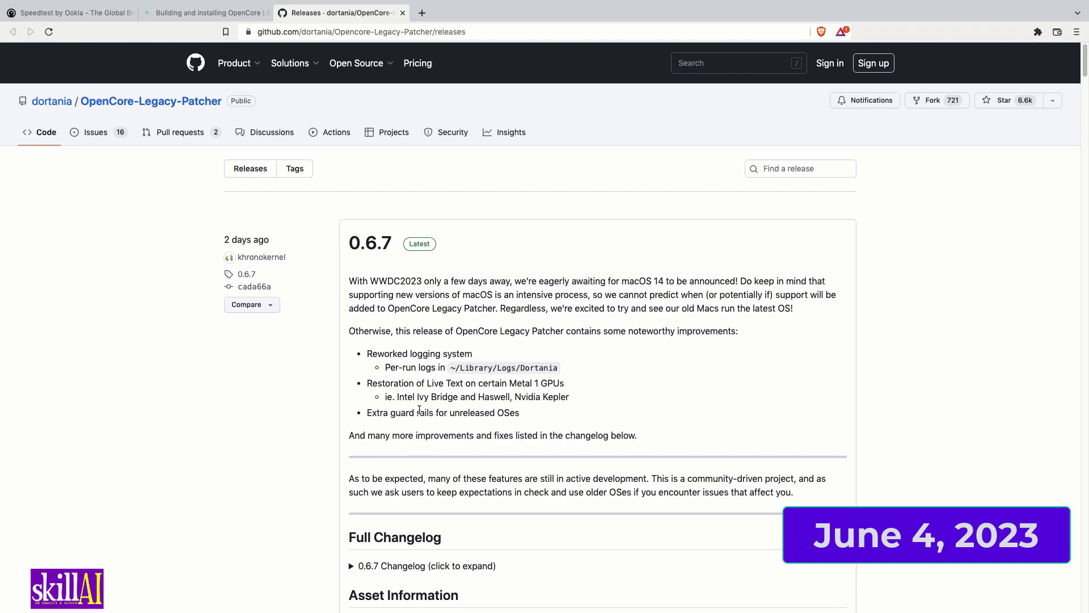
Download OpenCore-Patcher-GUI.app.zip from the 0.6.7 release assets to the Desktop
{"action": "left_click", "coordinate": [244, 13]}
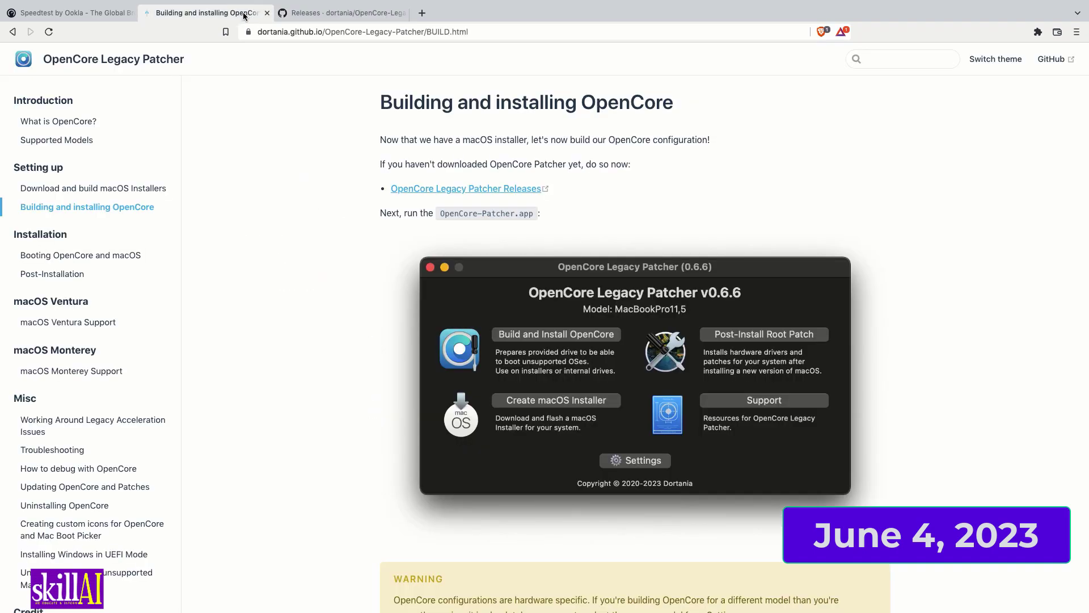
{"action": "left_click", "coordinate": [318, 13]}
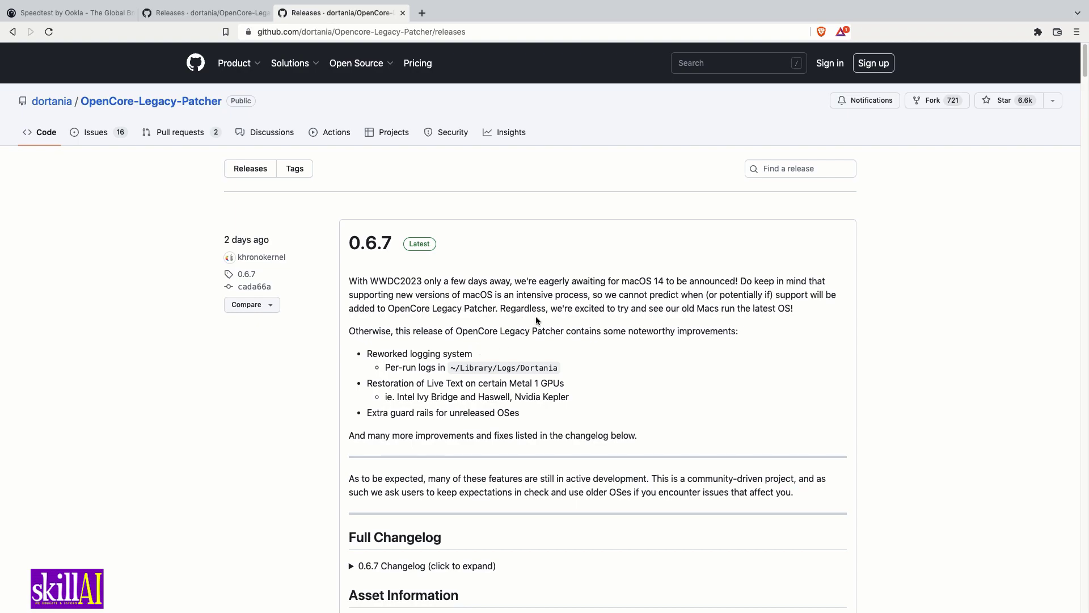
{"action": "scroll", "coordinate": [655, 411], "scroll_direction": "down", "scroll_amount": 5}
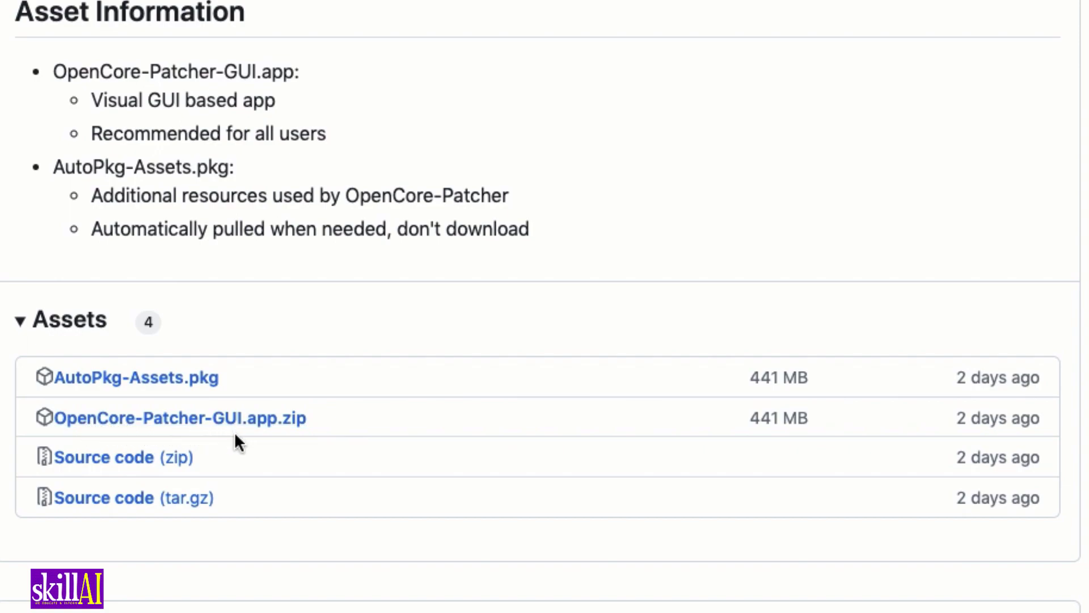
{"action": "left_click", "coordinate": [269, 418]}
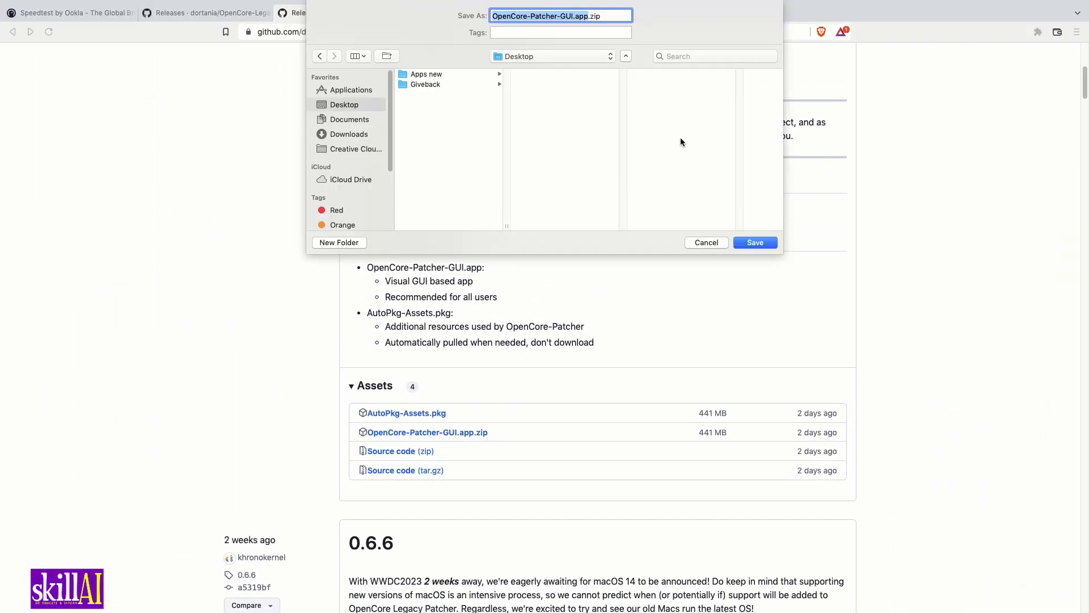
{"action": "left_click", "coordinate": [759, 243]}
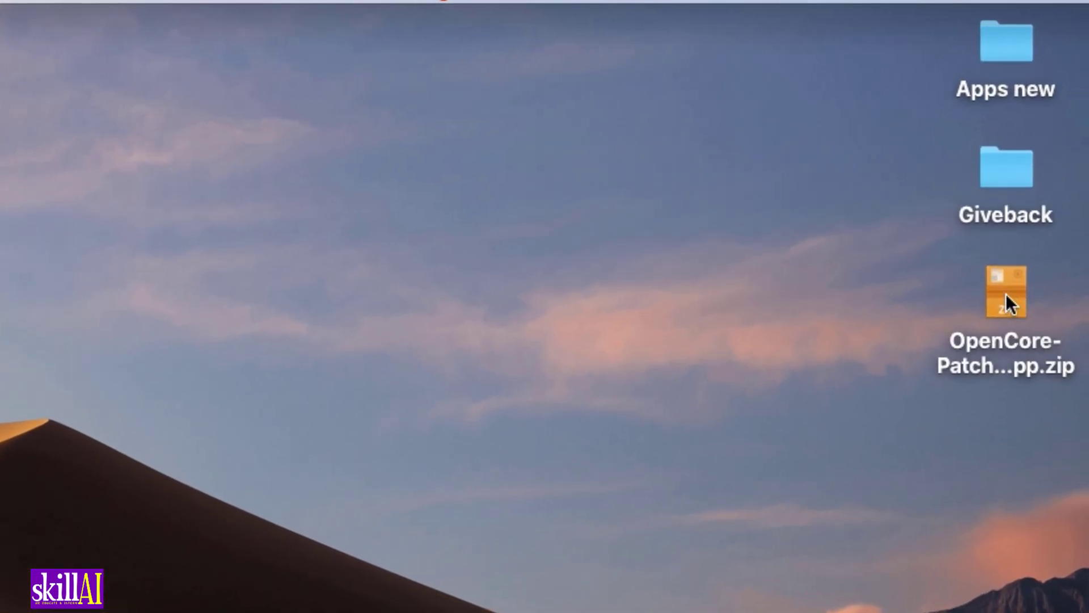
Unzip OpenCore-Patcher on the Desktop and launch the app, approving it past the security warning
{"action": "double_click", "coordinate": [1006, 294]}
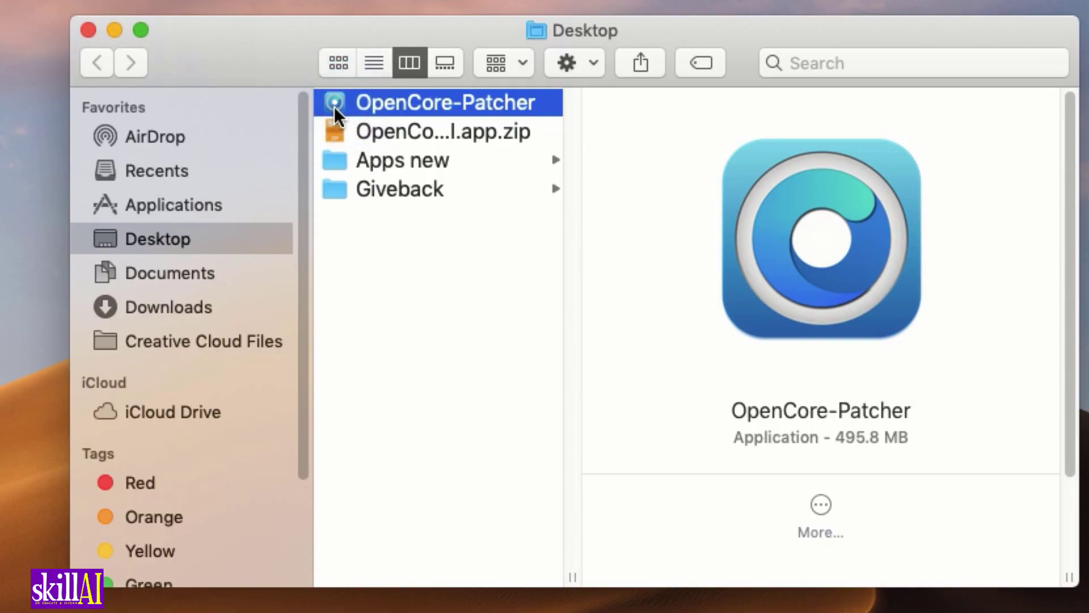
{"action": "double_click", "coordinate": [335, 106]}
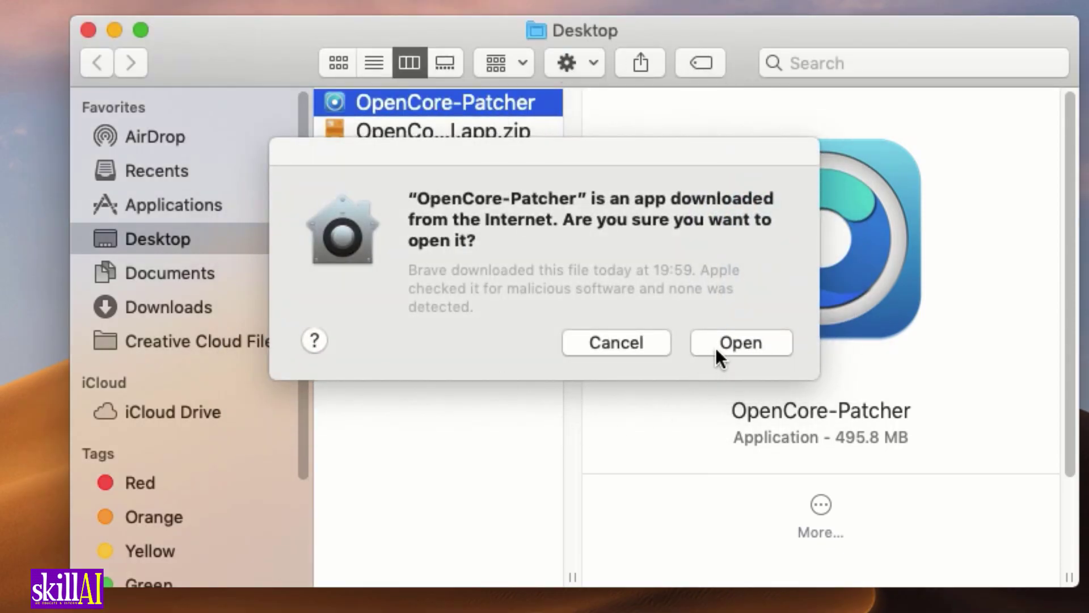
{"action": "left_click", "coordinate": [765, 344]}
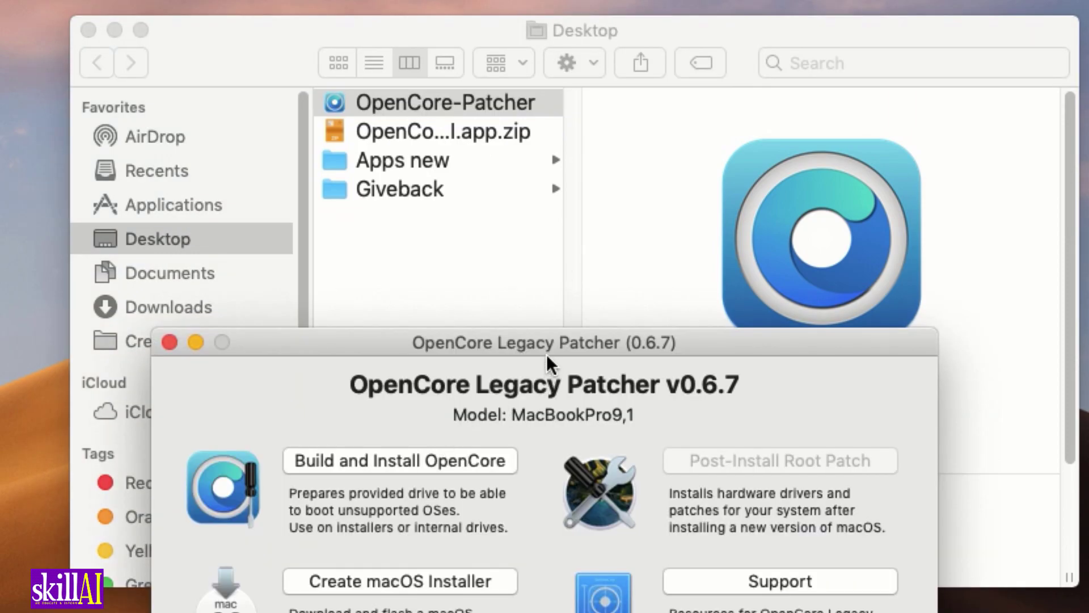
Minimise the Desktop Finder window and centre the OpenCore Legacy Patcher window
{"action": "left_click", "coordinate": [112, 28]}
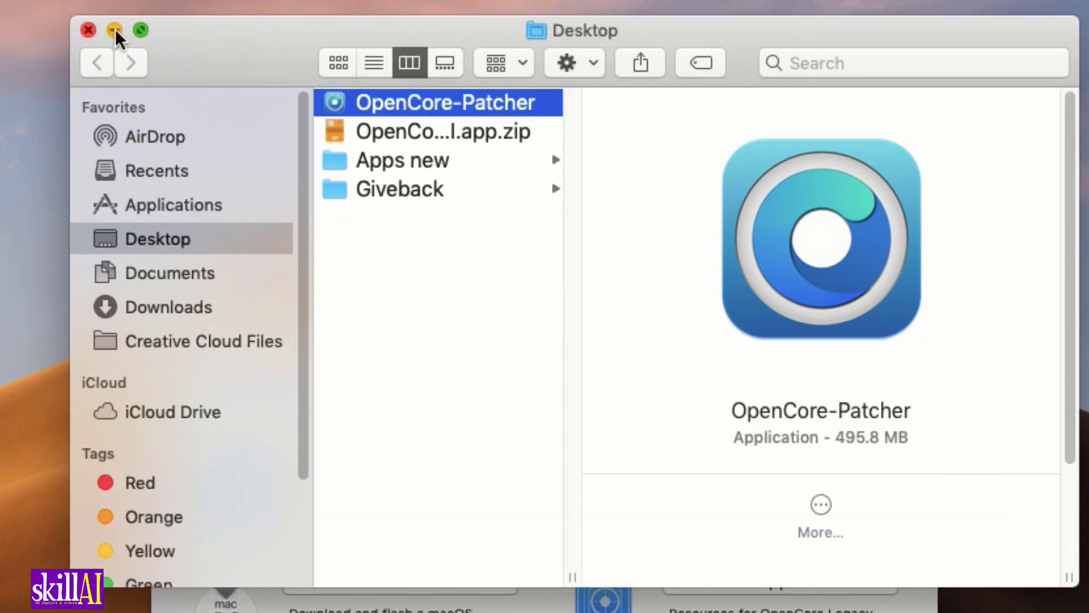
{"action": "left_click", "coordinate": [115, 29]}
{"action": "left_click_drag", "start_coordinate": [484, 345], "coordinate": [474, 173]}
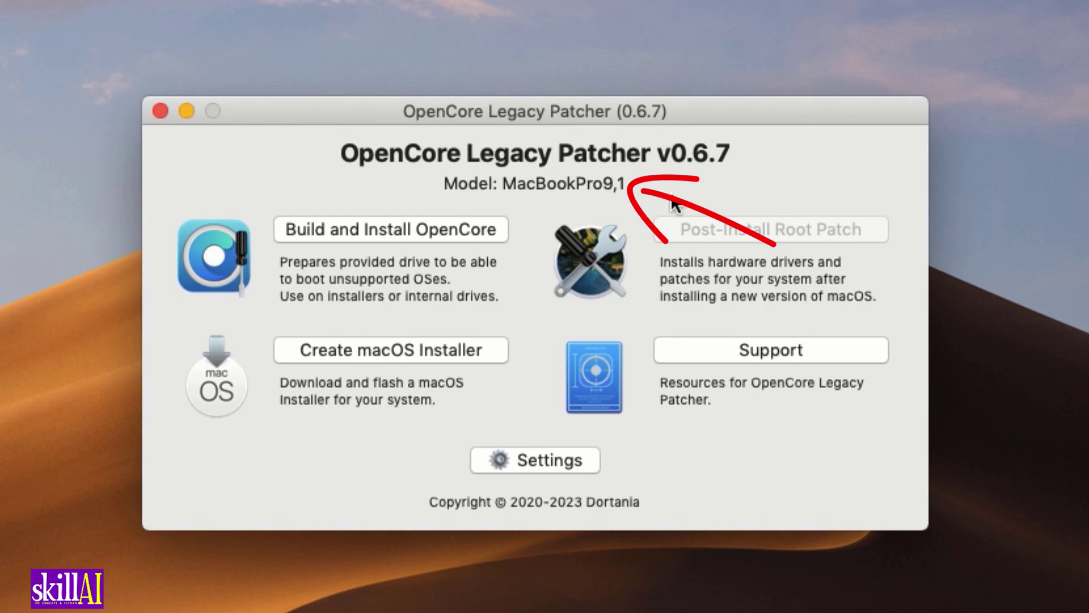
{"action": "mouse_move", "coordinate": [575, 112]}
{"action": "left_mouse_down"}
{"action": "mouse_move", "coordinate": [660, 107]}
{"action": "mouse_move", "coordinate": [583, 122]}
{"action": "left_mouse_up"}
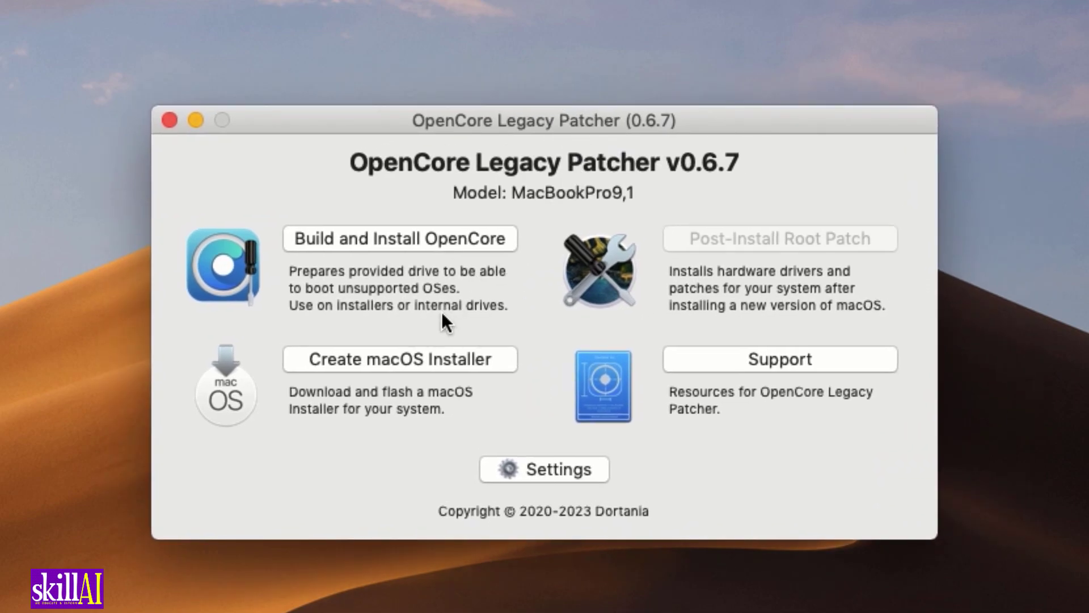
Start downloading the macOS 12.6.6 (21G646) Monterey installer from the full installer list
{"action": "left_click", "coordinate": [376, 358]}
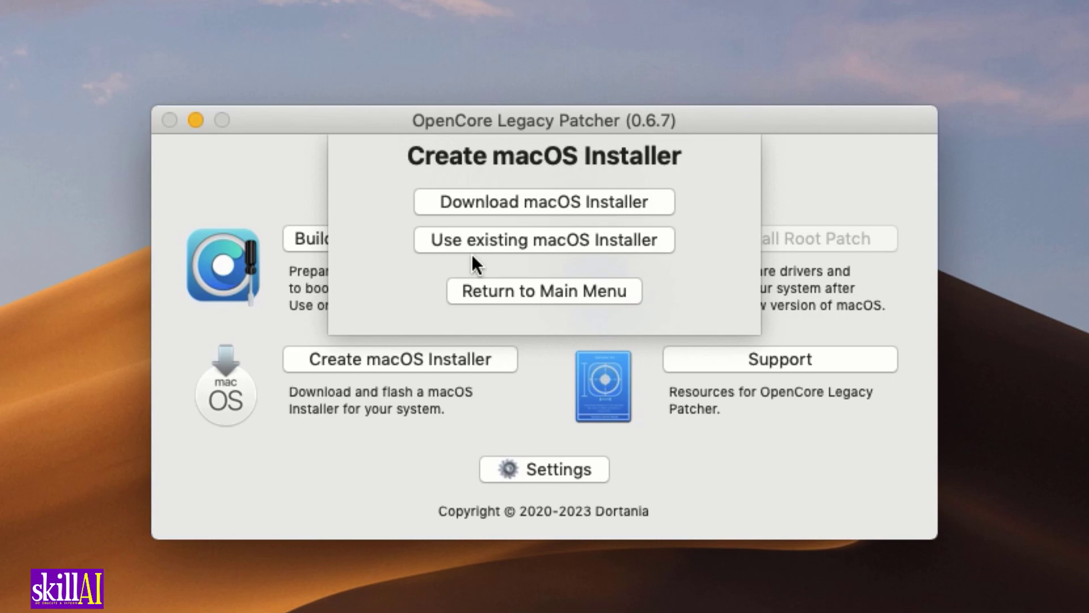
{"action": "left_click", "coordinate": [549, 202]}
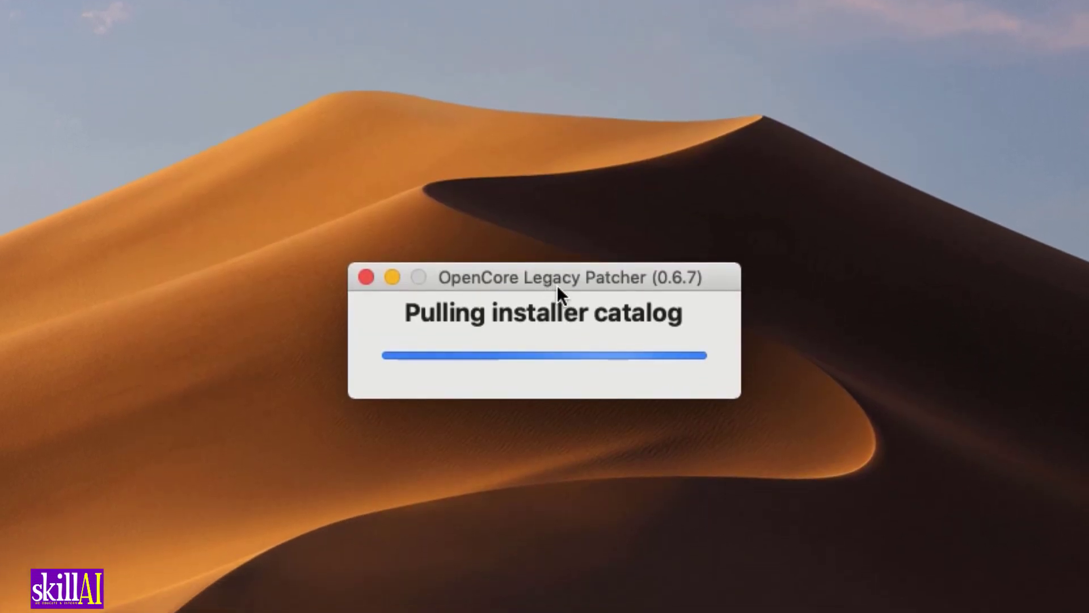
{"action": "left_click_drag", "start_coordinate": [574, 282], "coordinate": [573, 235]}
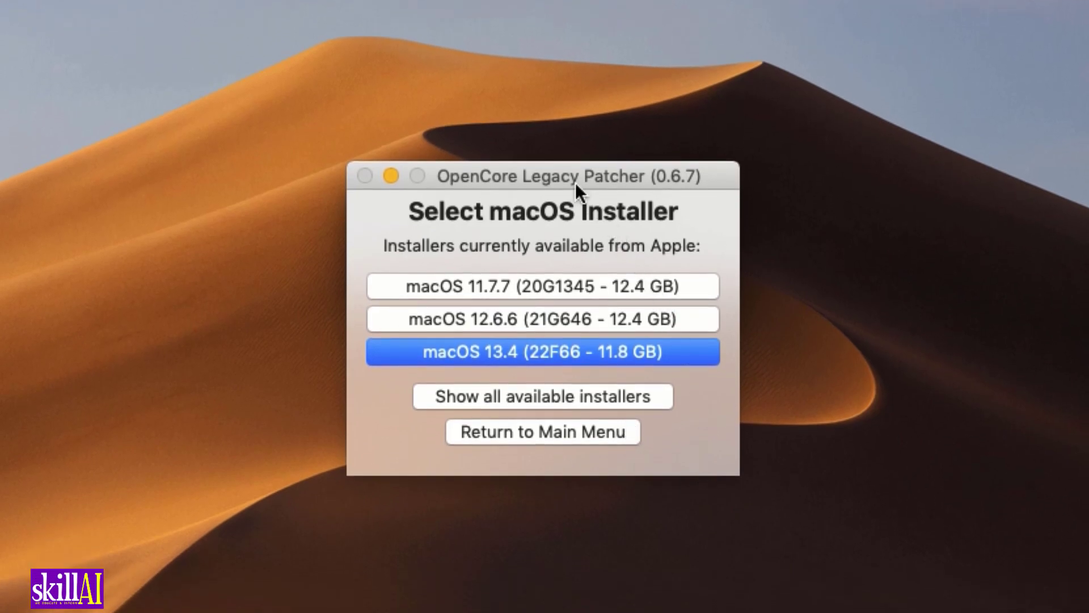
{"action": "left_click_drag", "start_coordinate": [574, 181], "coordinate": [567, 141]}
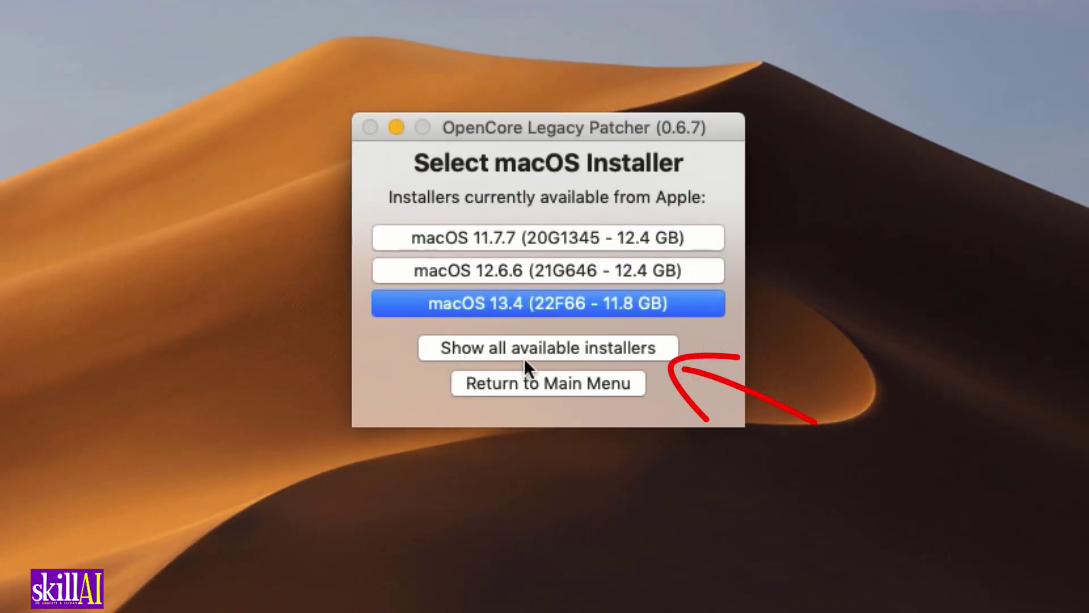
{"action": "left_click", "coordinate": [597, 352]}
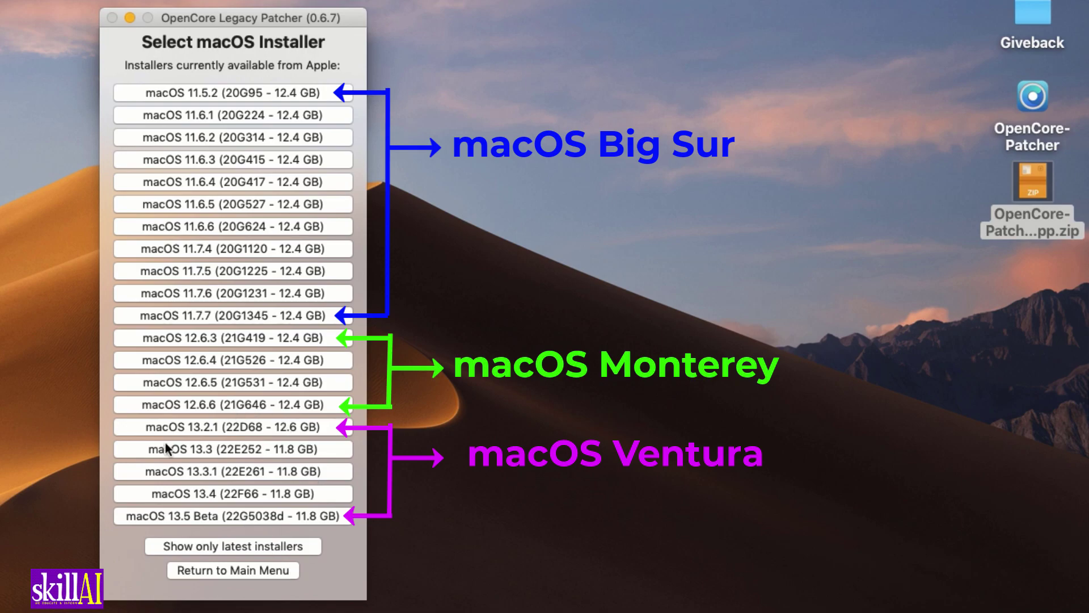
{"action": "left_click", "coordinate": [180, 409]}
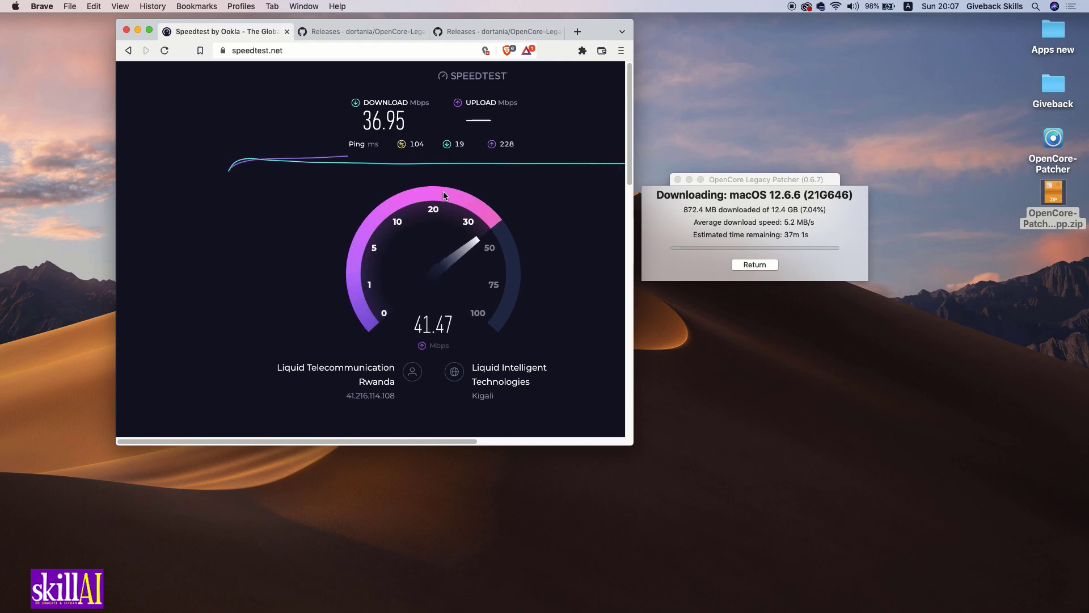
Hide Brave and bring the patcher's download window forward until the download finishes
{"action": "key", "text": "super+h"}
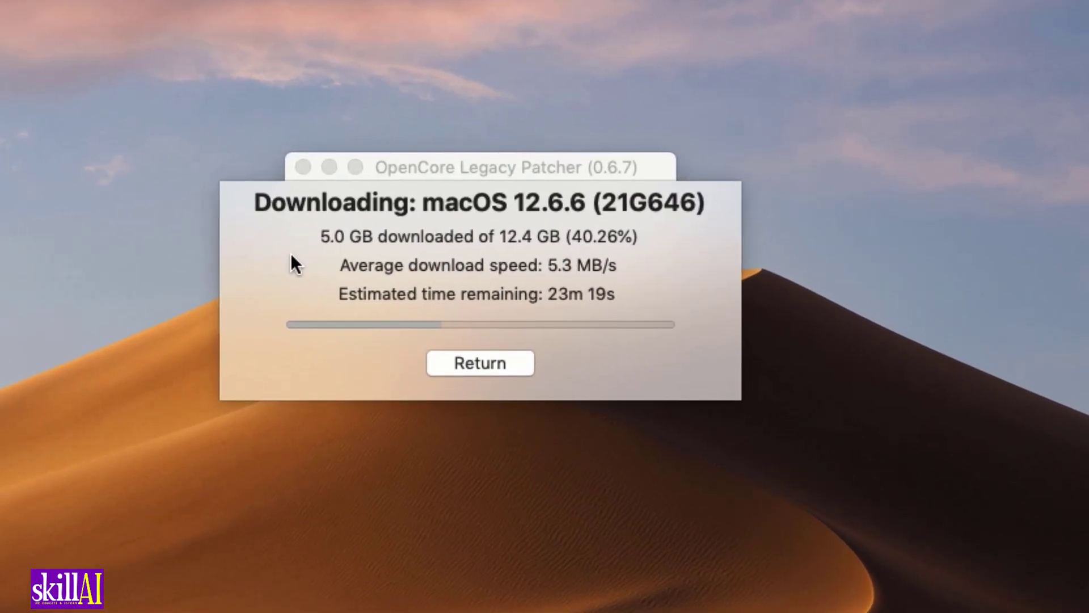
{"action": "left_click", "coordinate": [291, 253]}
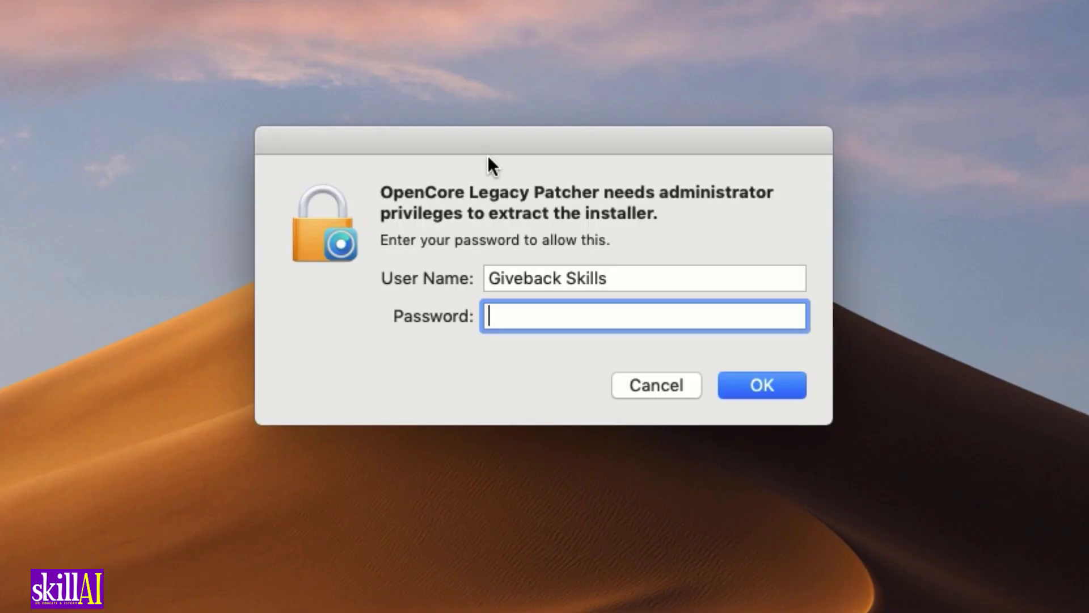
Confirm the admin password so the Install macOS Monterey extraction finishes
{"action": "key", "text": "Return"}
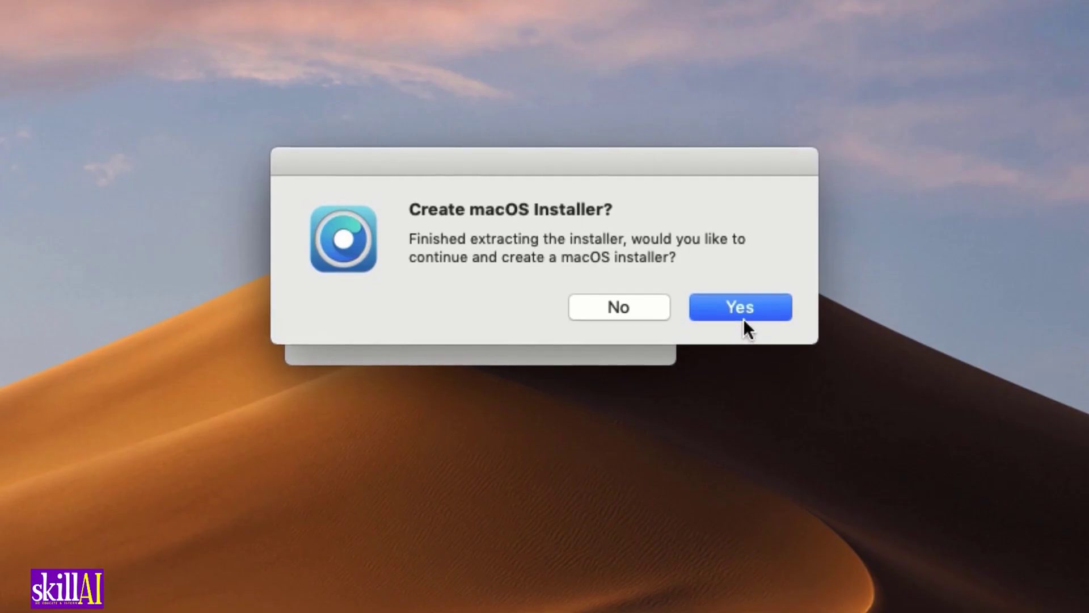
Go on to create a macOS installer from the local Install macOS Monterey 12.6.6 (21G646)
{"action": "left_click", "coordinate": [744, 309]}
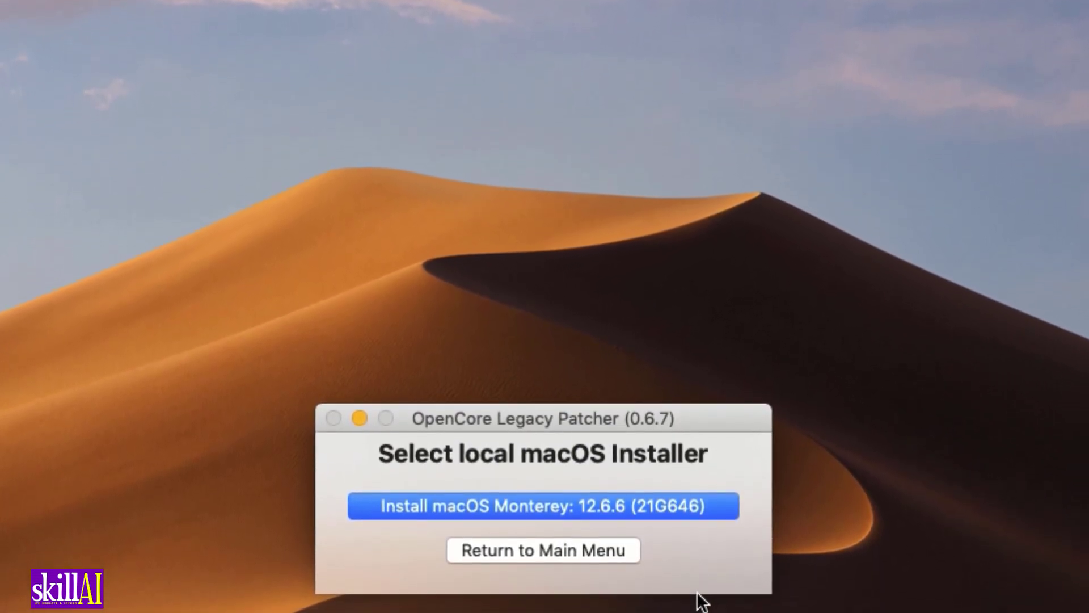
{"action": "left_click_drag", "start_coordinate": [572, 386], "coordinate": [564, 228]}
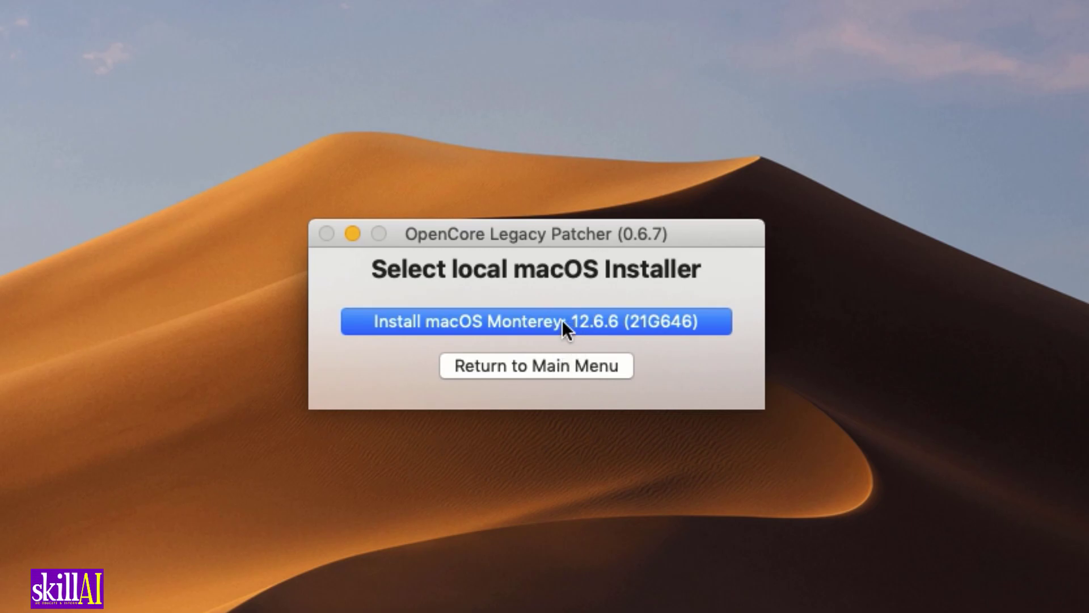
{"action": "left_click", "coordinate": [547, 323]}
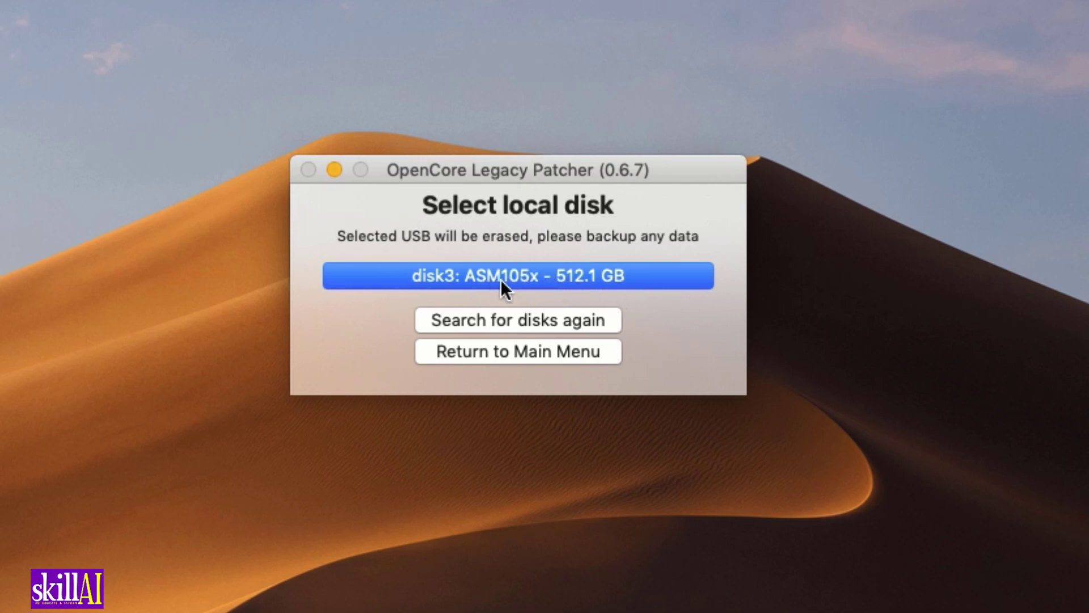
Erase the 512.1 GB ASM105x disk into a Monterey installer with the admin password, deferring Time Machine
{"action": "left_click", "coordinate": [558, 277]}
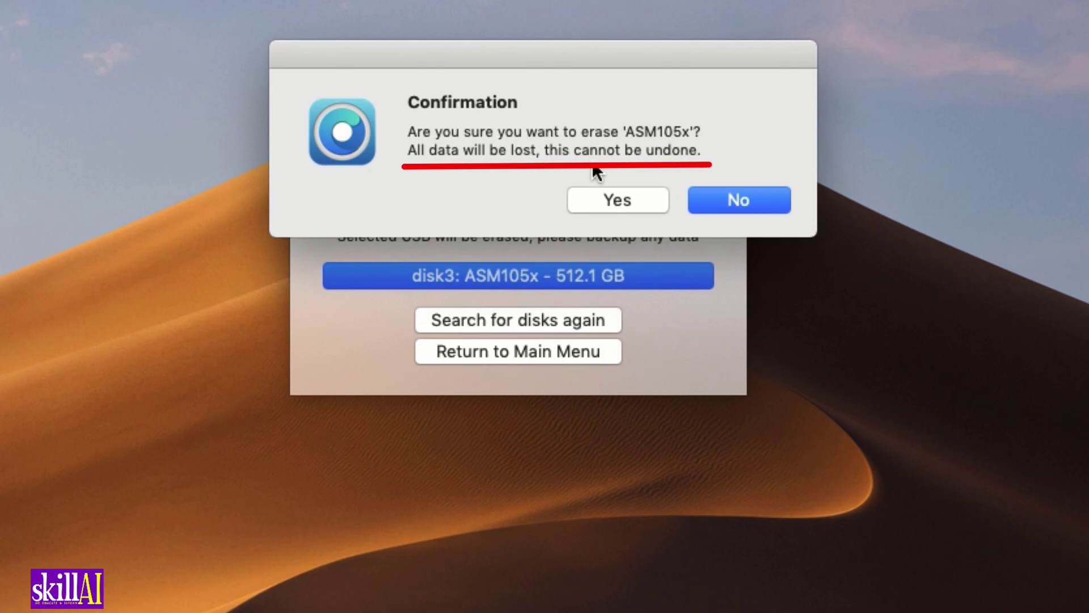
{"action": "left_click_drag", "start_coordinate": [626, 132], "coordinate": [696, 132]}
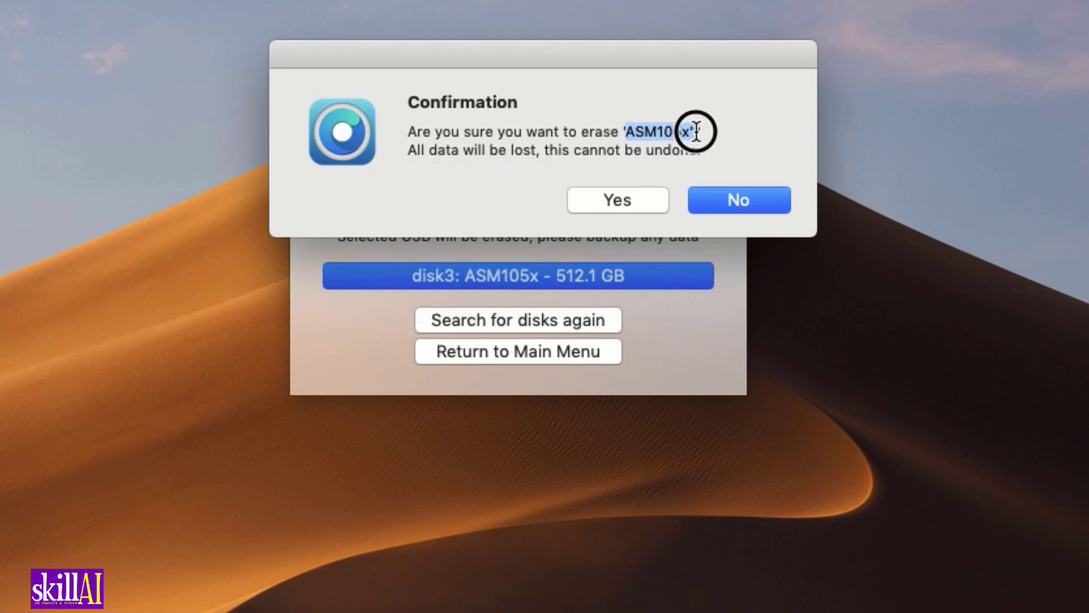
{"action": "left_click", "coordinate": [625, 202]}
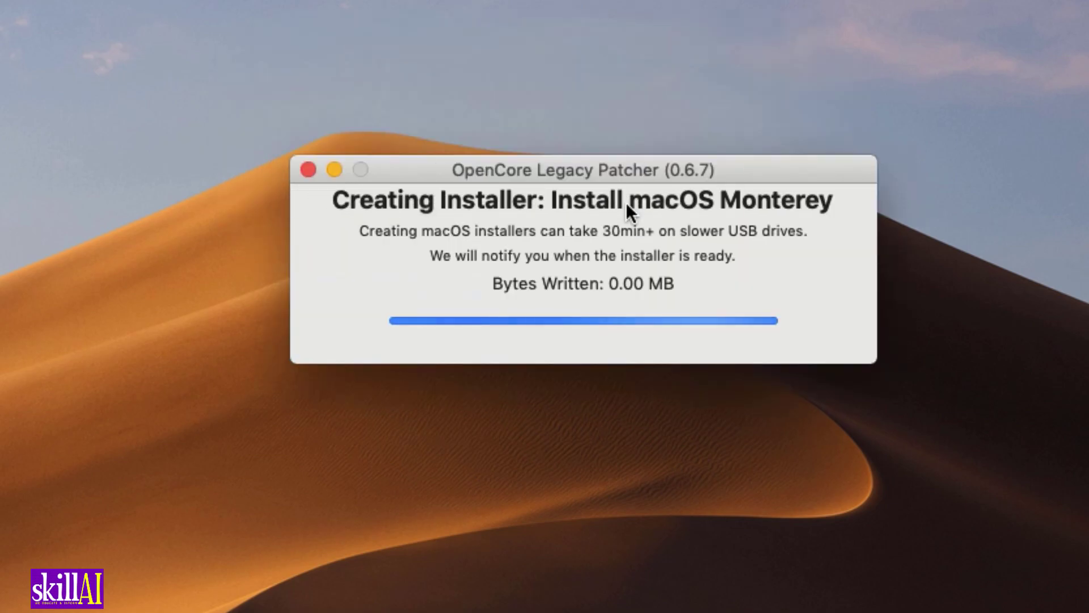
{"action": "type", "text": "•••••••••••"}
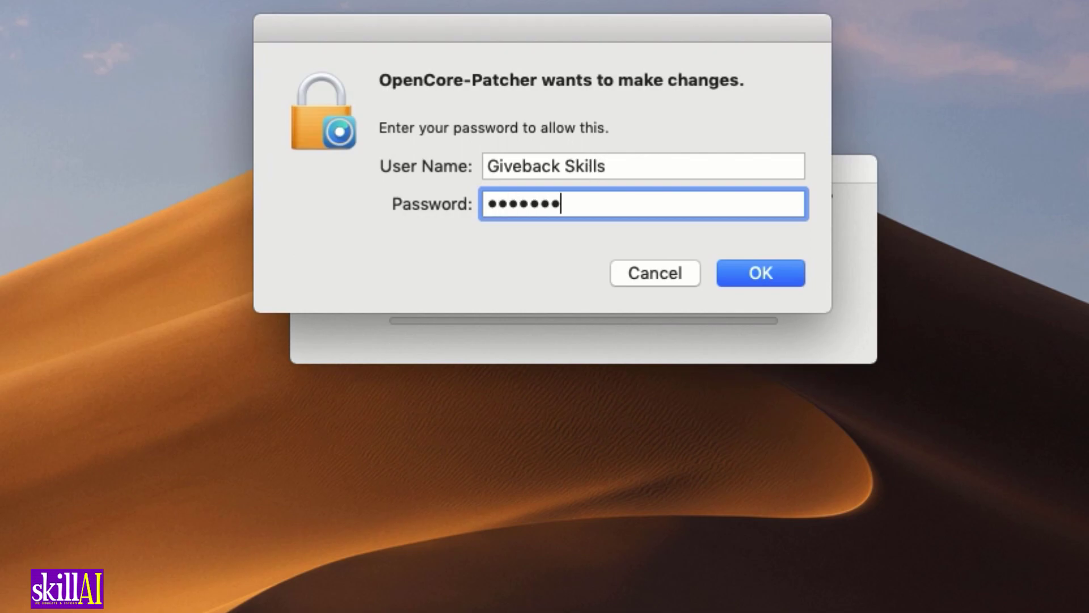
{"action": "left_click", "coordinate": [741, 274]}
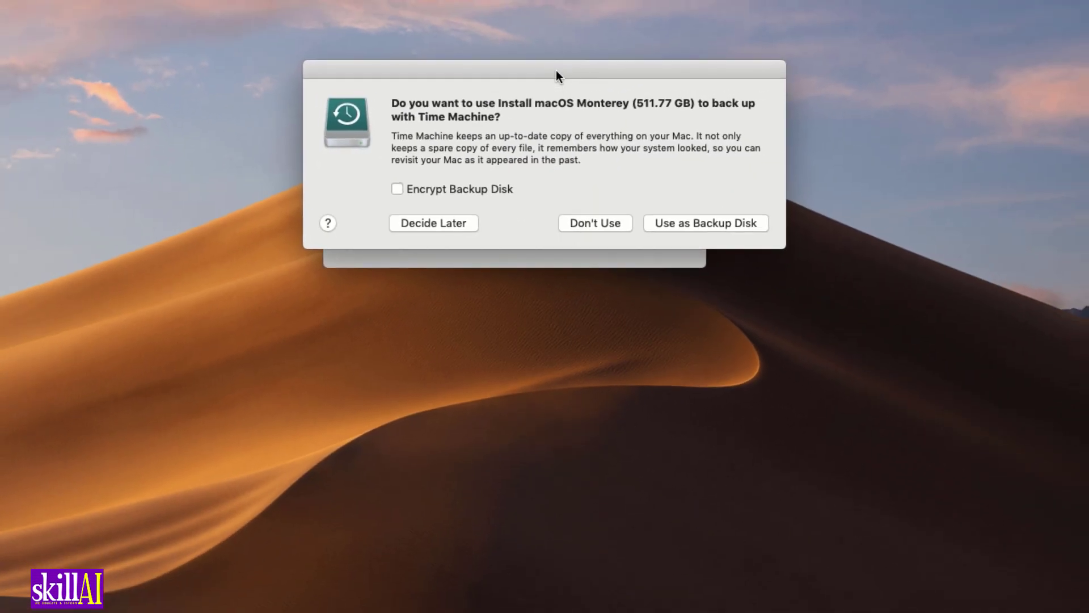
{"action": "left_click_drag", "start_coordinate": [547, 54], "coordinate": [579, 317]}
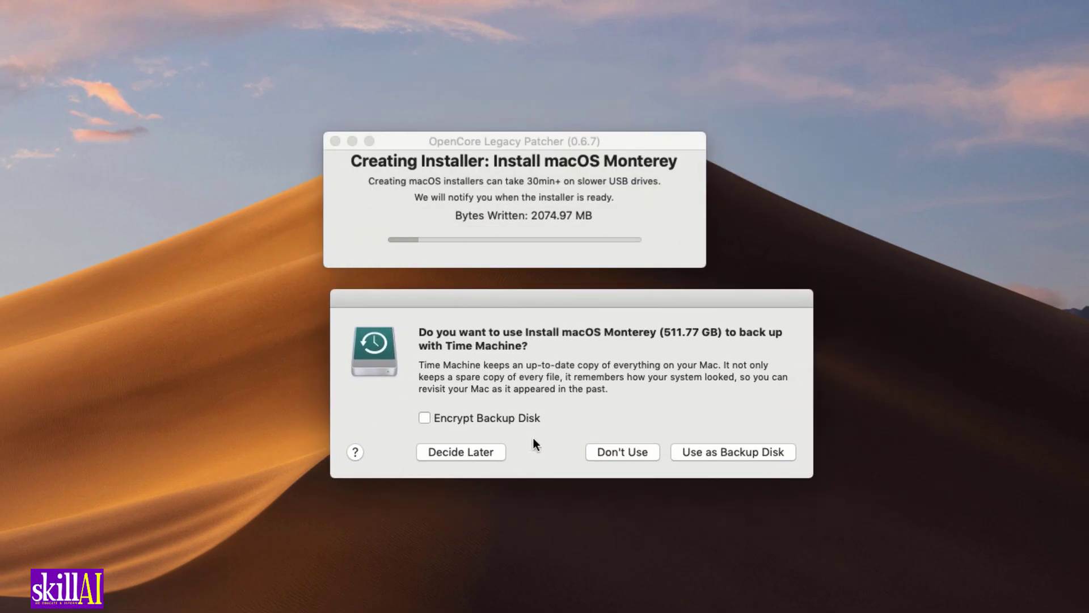
{"action": "left_click", "coordinate": [464, 455]}
{"action": "left_click", "coordinate": [506, 140]}
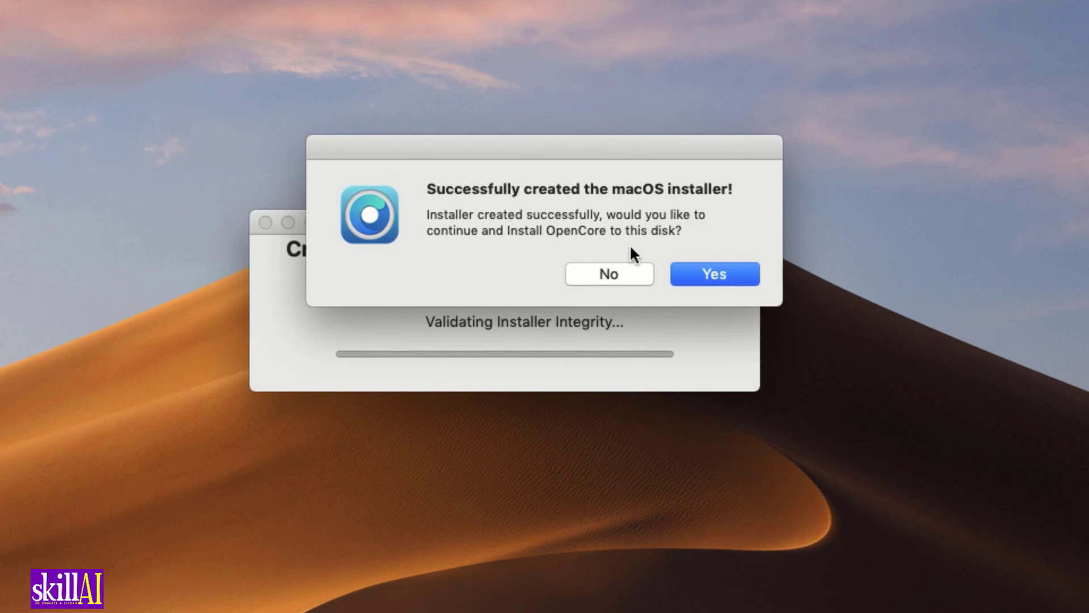
Accept installing OpenCore and send the built MacBookPro9,1 configuration to a disk
{"action": "left_click", "coordinate": [724, 278]}
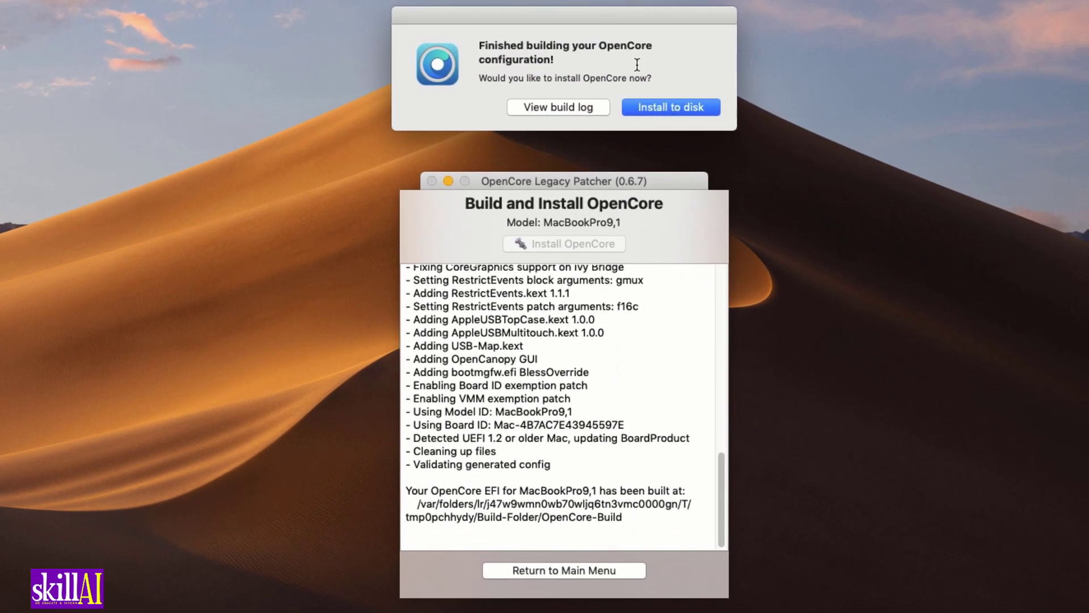
{"action": "left_click", "coordinate": [689, 107]}
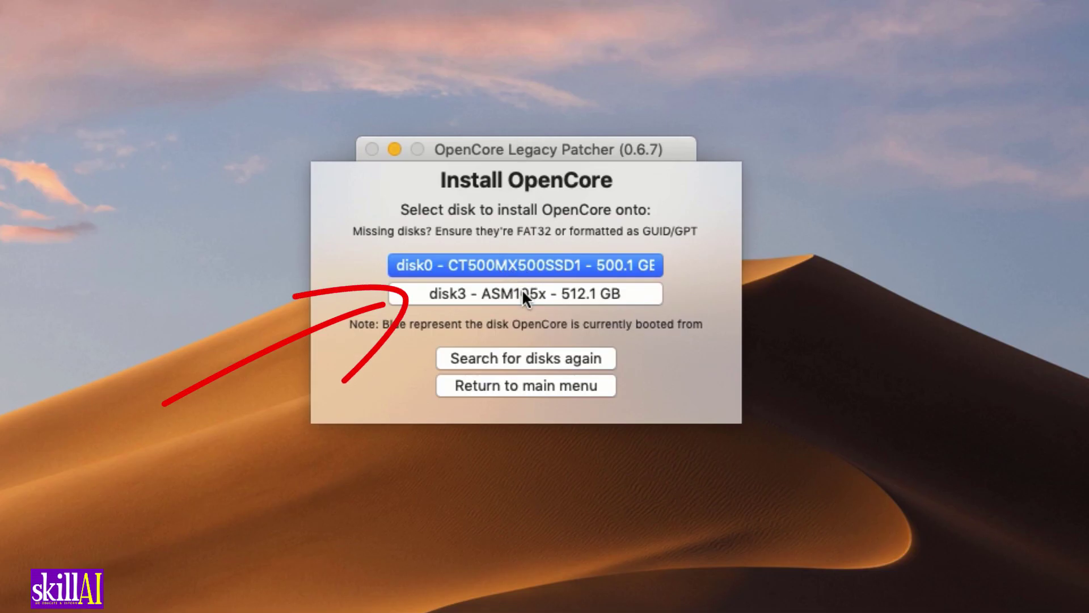
Install OpenCore onto the disk3s1 EFI partition, authorising with the admin password
{"action": "left_click", "coordinate": [519, 295]}
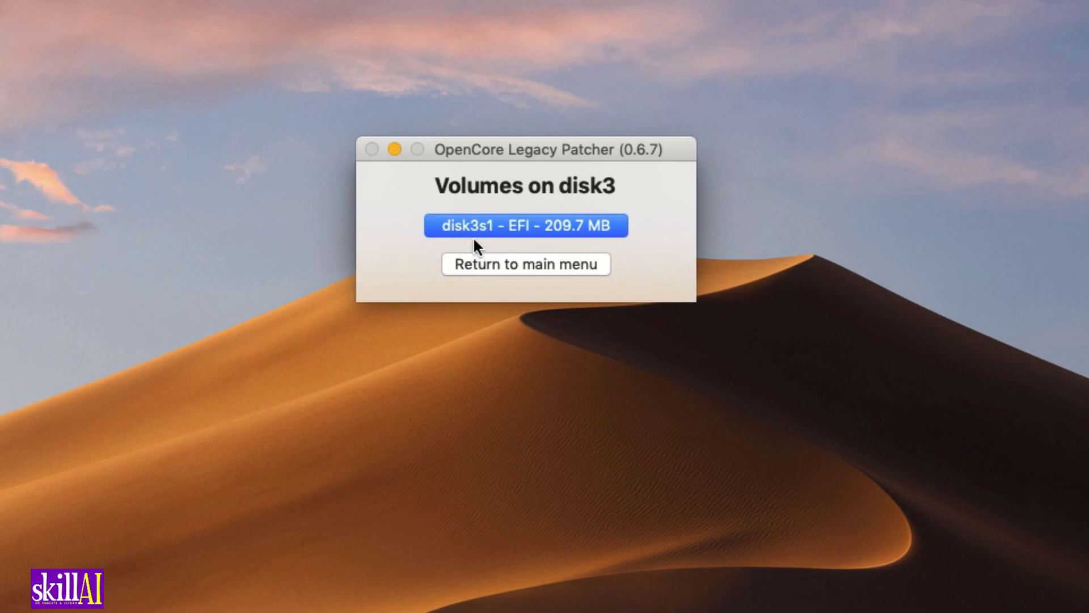
{"action": "left_click", "coordinate": [570, 233]}
{"action": "type", "text": "***********"}
{"action": "key", "text": "Return"}
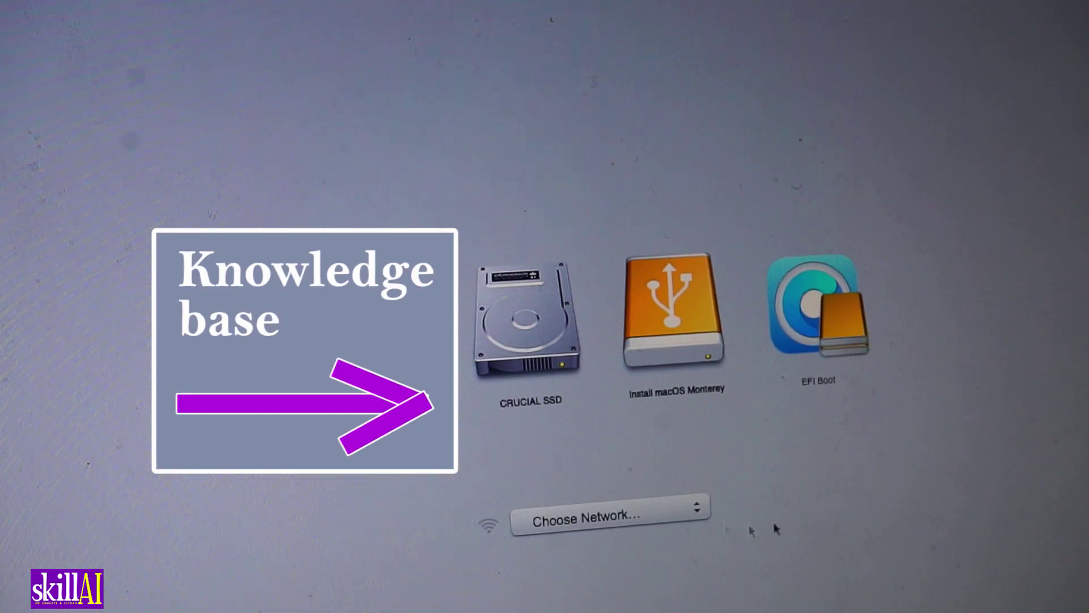
Start from EFI Boot, then boot Install macOS Monterey from the OpenCore picker
{"action": "left_click", "coordinate": [790, 314]}
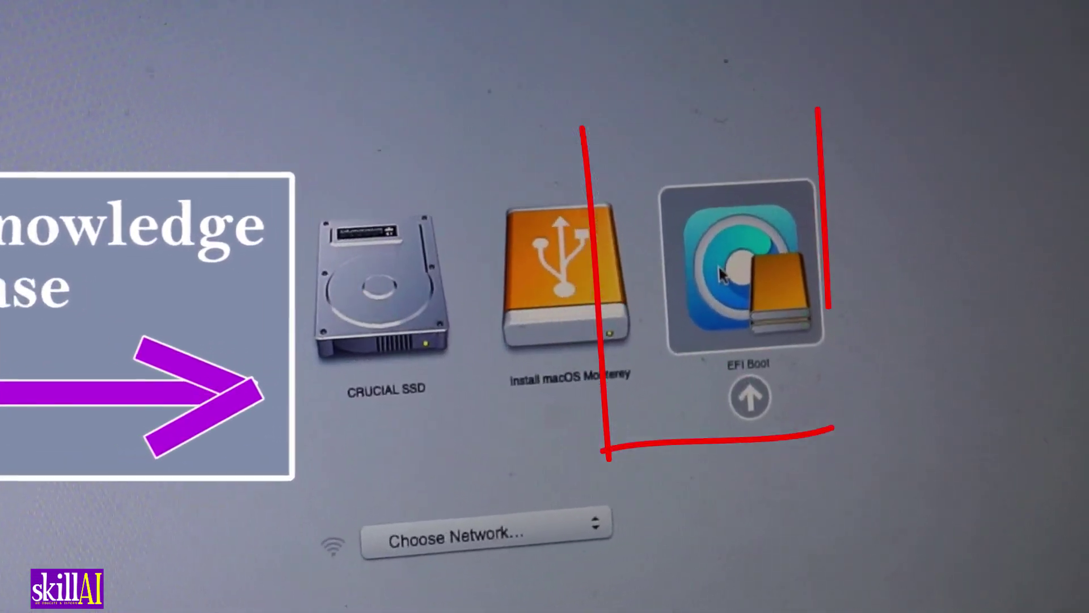
{"action": "left_click", "coordinate": [745, 401]}
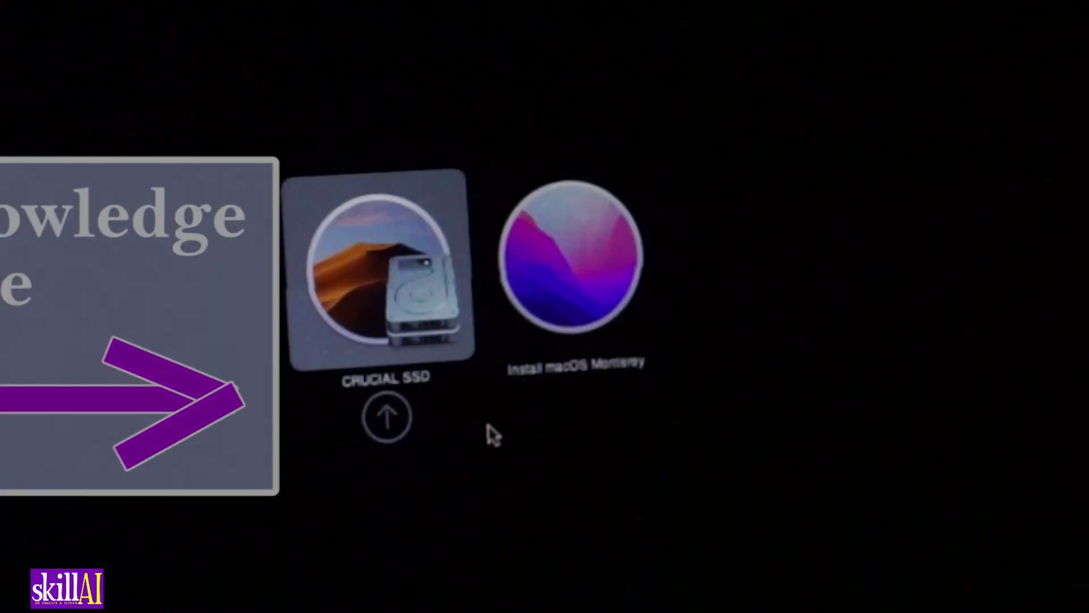
{"action": "left_click", "coordinate": [576, 260]}
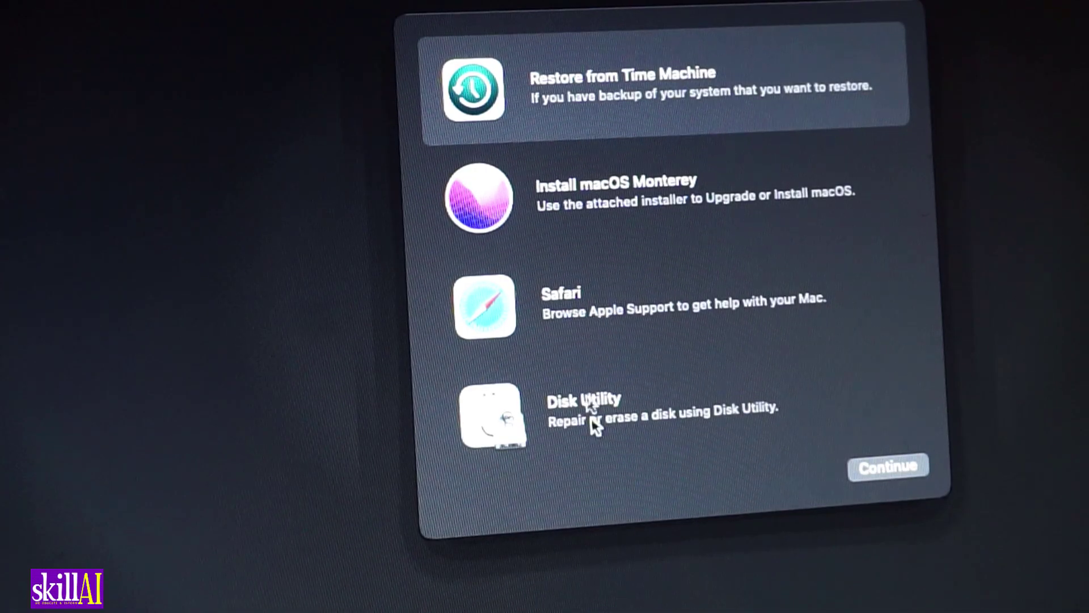
Choose Install macOS Monterey in macOS Recovery and continue to its installer
{"action": "left_click", "coordinate": [639, 211]}
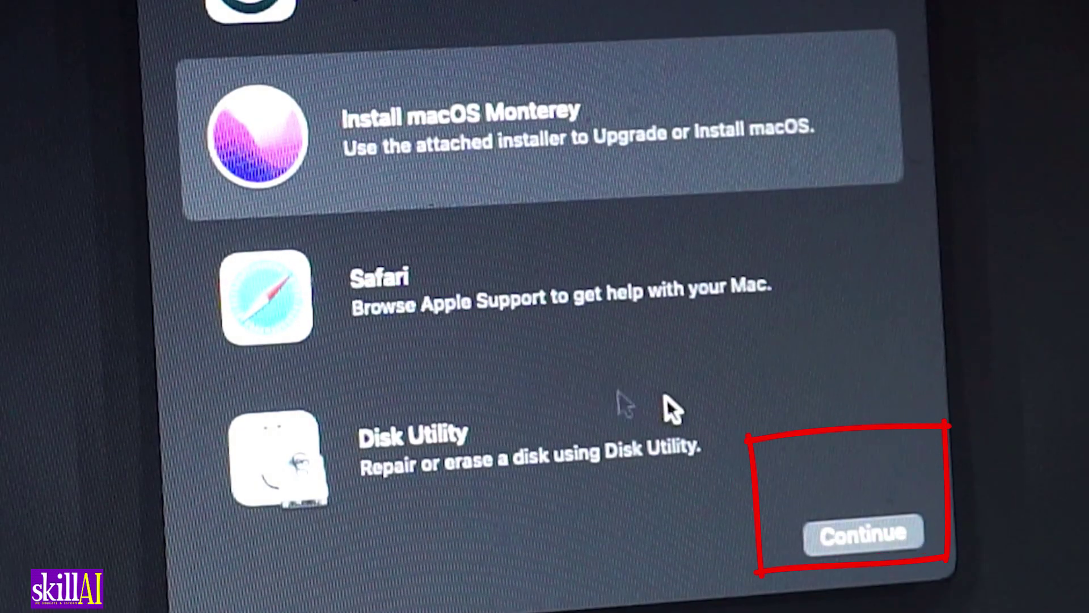
{"action": "left_click", "coordinate": [874, 531]}
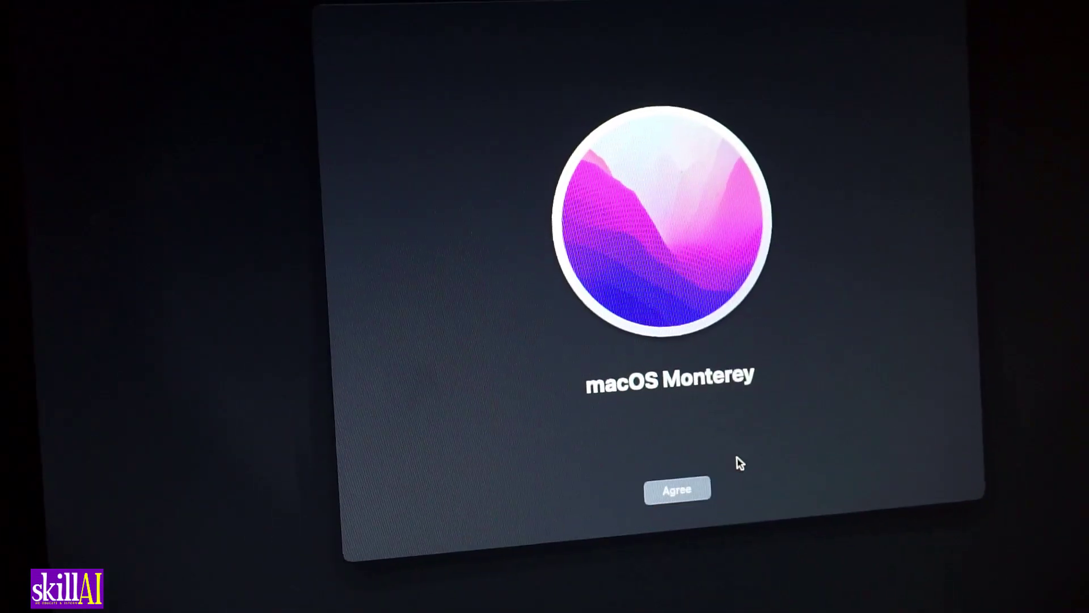
Accept the software licence and start installing Monterey onto CRUCIAL SSD
{"action": "left_click", "coordinate": [684, 490]}
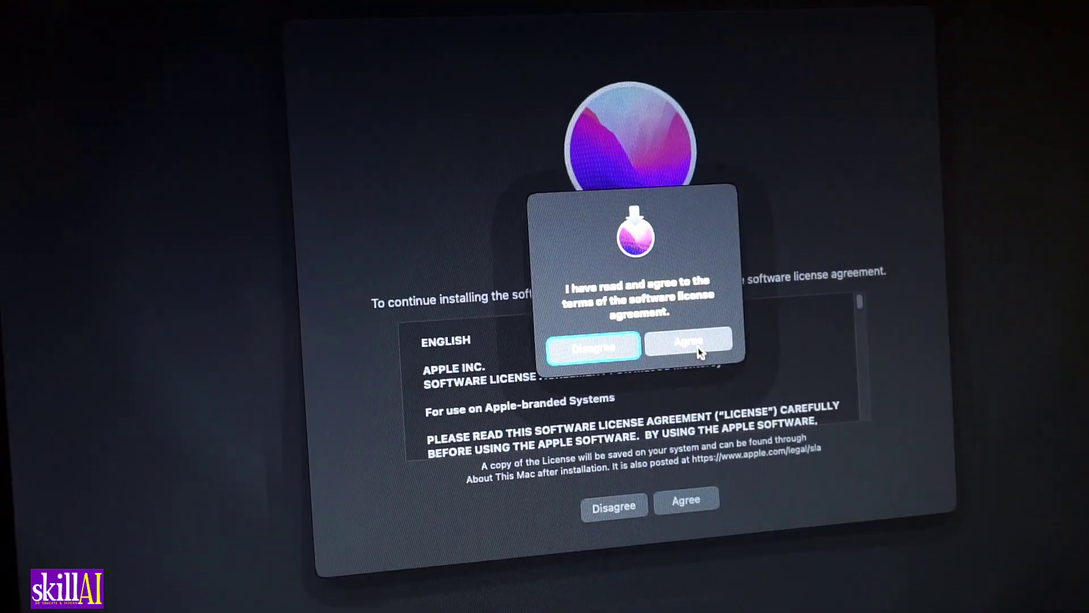
{"action": "left_click", "coordinate": [699, 347]}
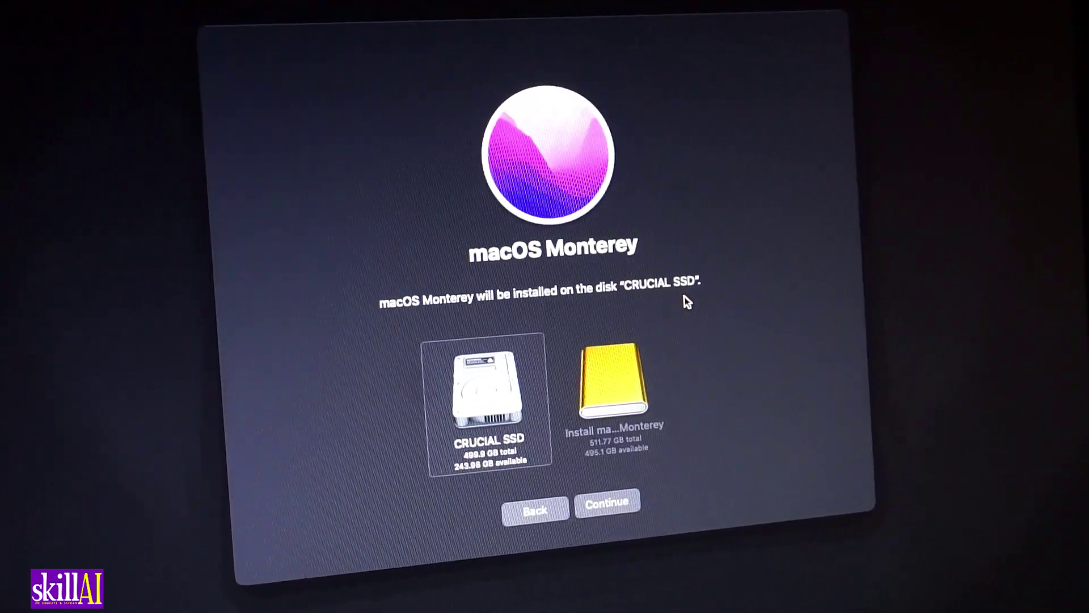
{"action": "left_click", "coordinate": [602, 505]}
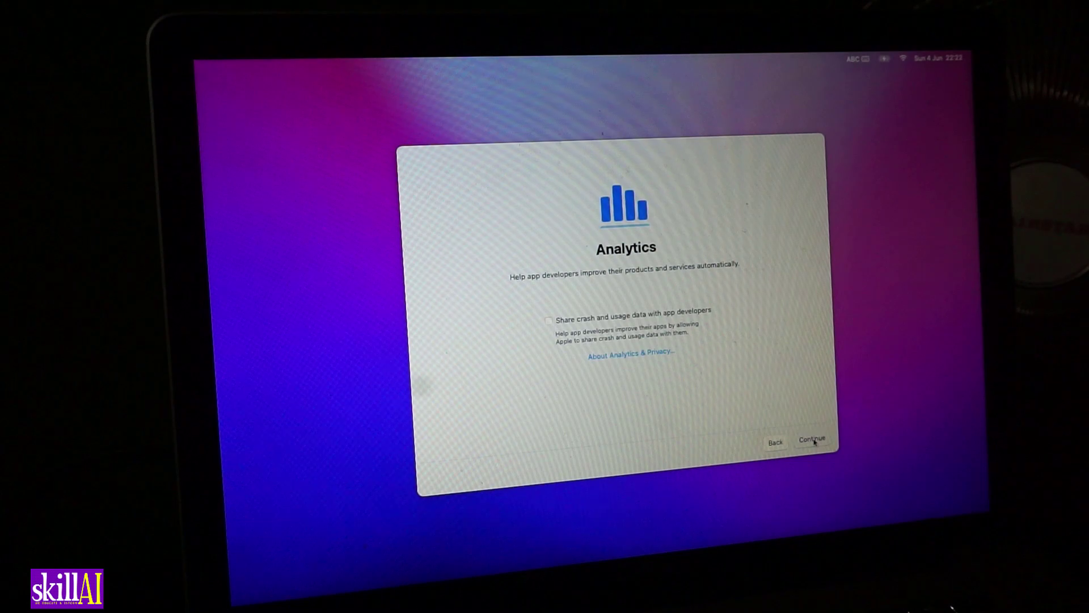
Continue past Analytics sharing and leave Screen Time to set up later
{"action": "left_click", "coordinate": [814, 440]}
{"action": "left_click", "coordinate": [439, 477]}
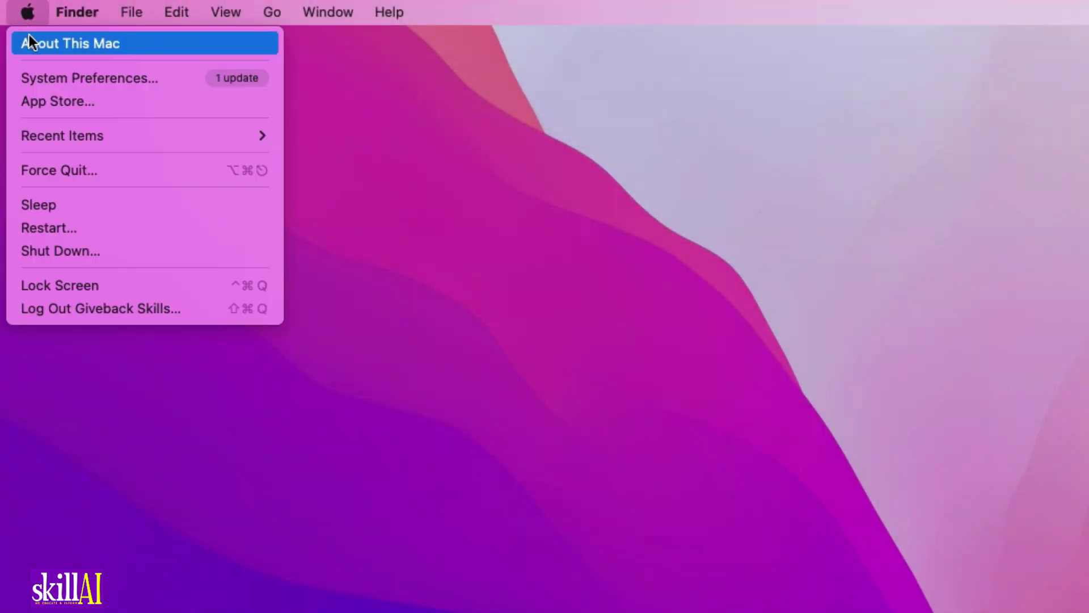
{"action": "left_click", "coordinate": [27, 41]}
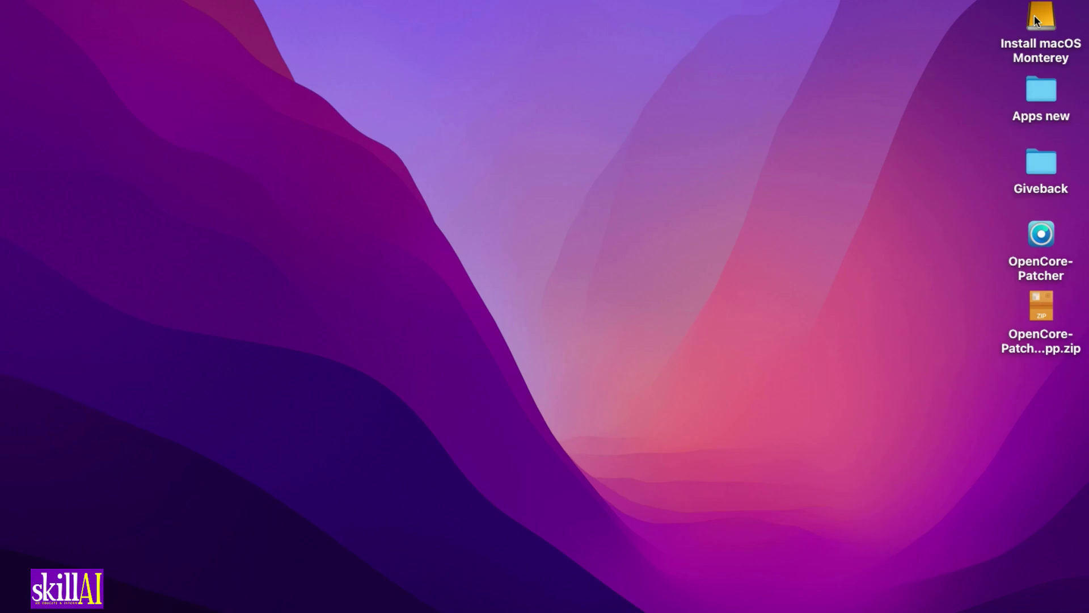
{"action": "left_click_drag", "start_coordinate": [1034, 17], "coordinate": [688, 95]}
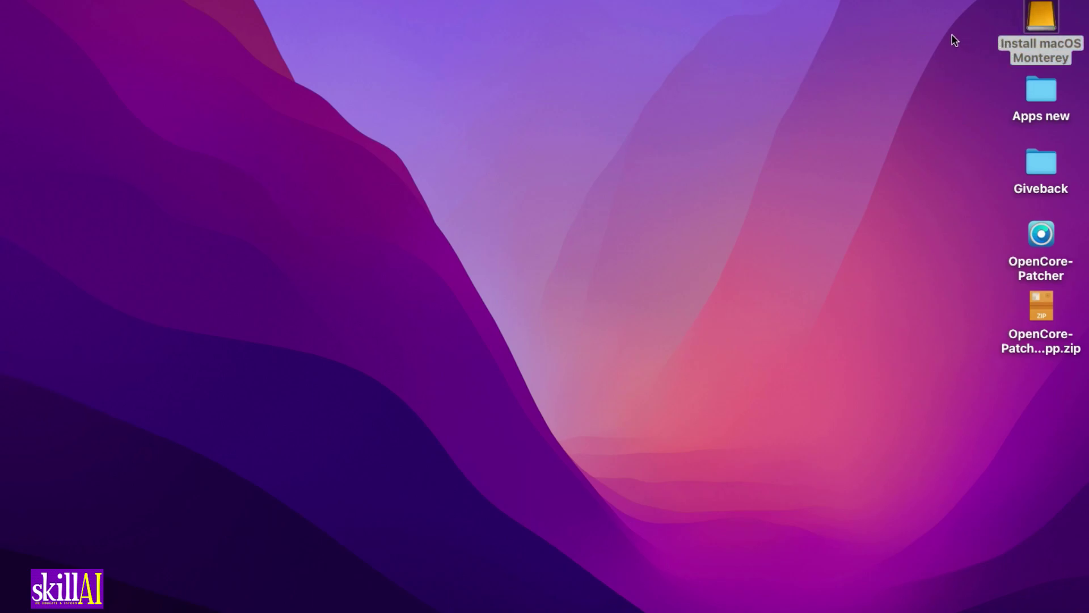
Build OpenCore, install it to the internal CT500MX500SSD1 disk0 with the admin password, and reboot
{"action": "left_click", "coordinate": [968, 182]}
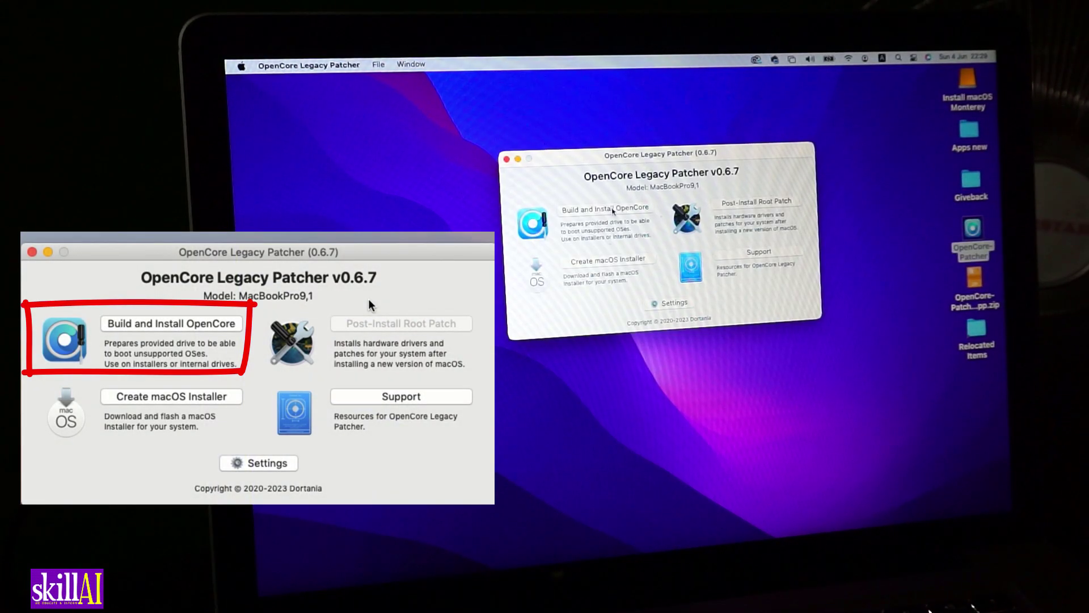
{"action": "left_click", "coordinate": [613, 210]}
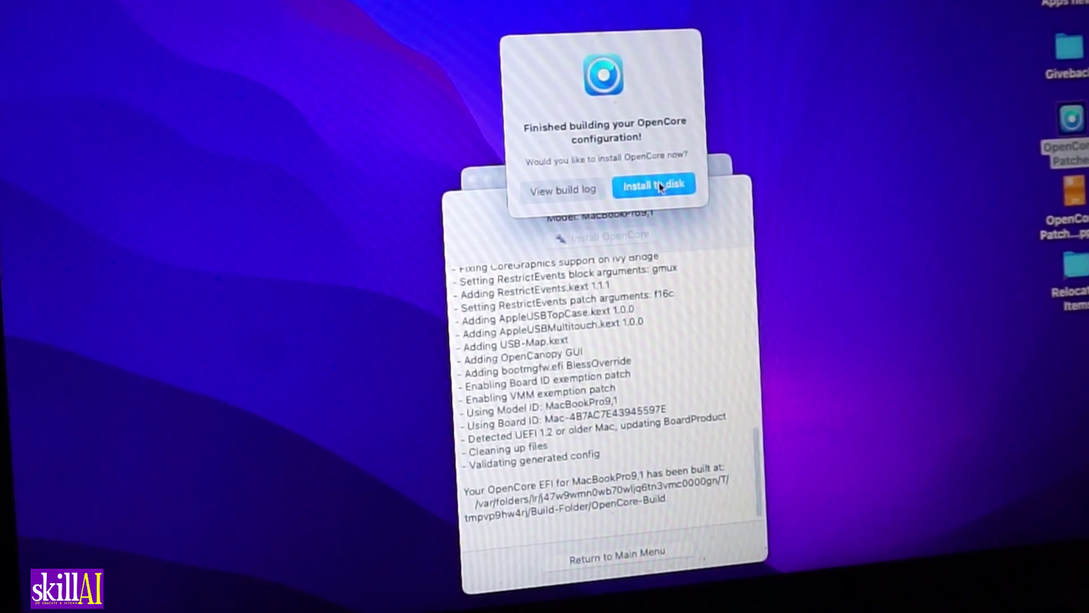
{"action": "left_click", "coordinate": [679, 260]}
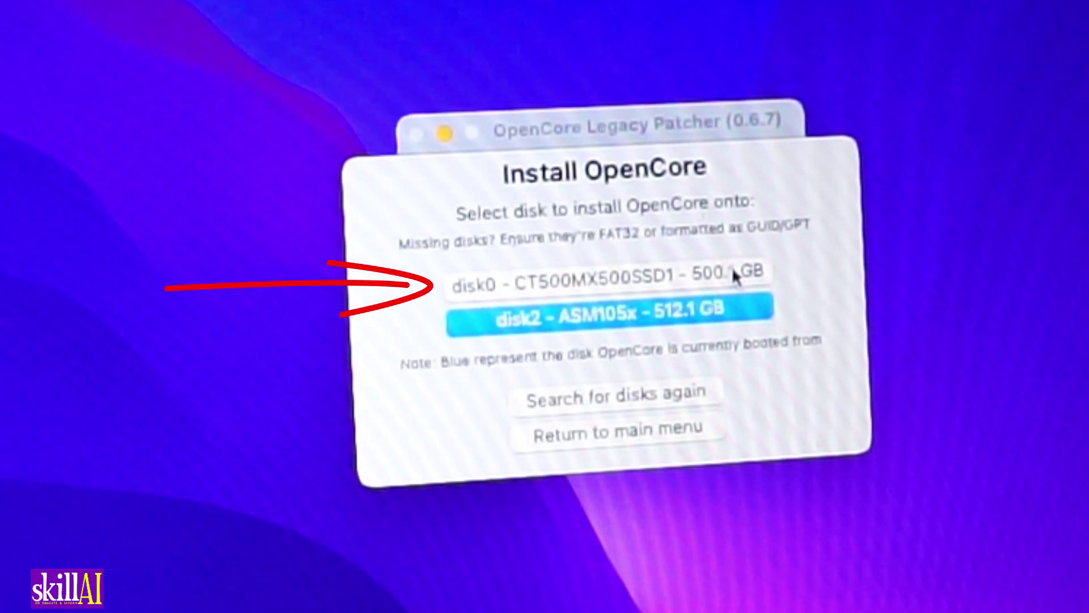
{"action": "left_click", "coordinate": [733, 274]}
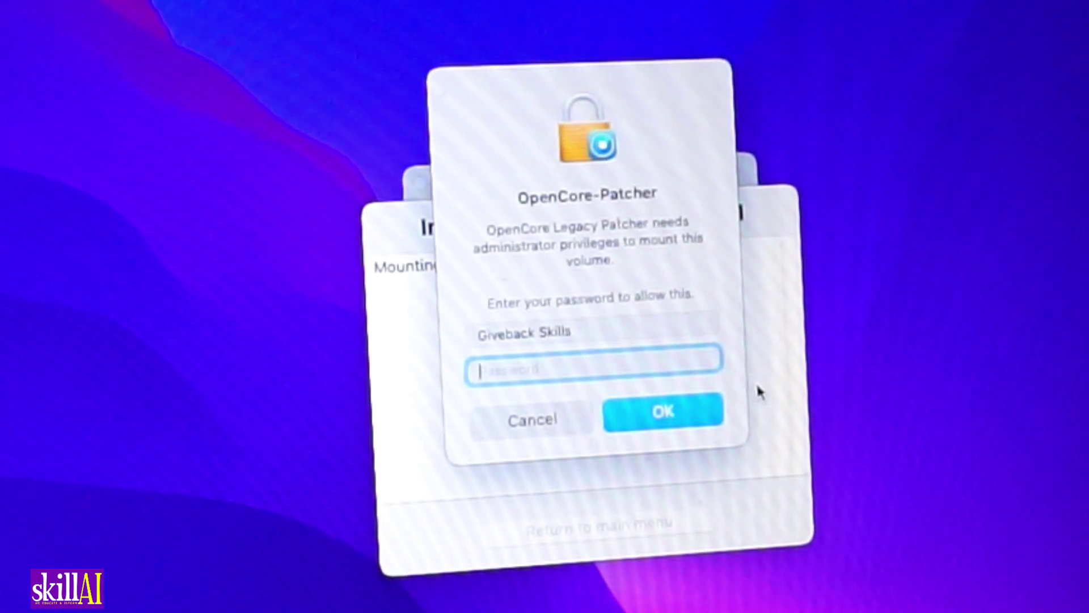
{"action": "type", "text": "****"}
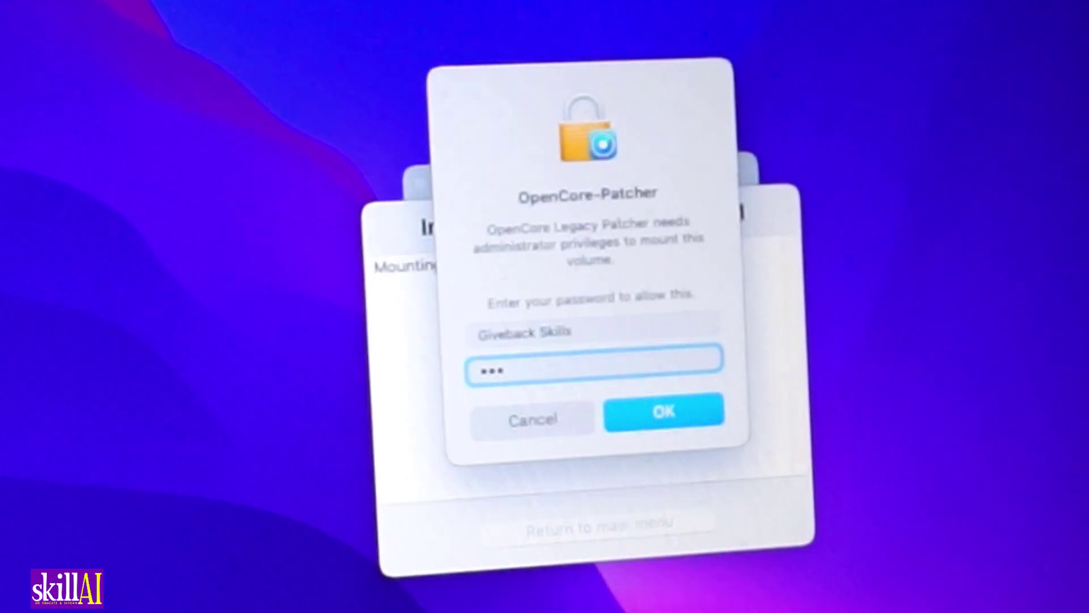
{"action": "type", "text": "*"}
{"action": "key", "text": "Return"}
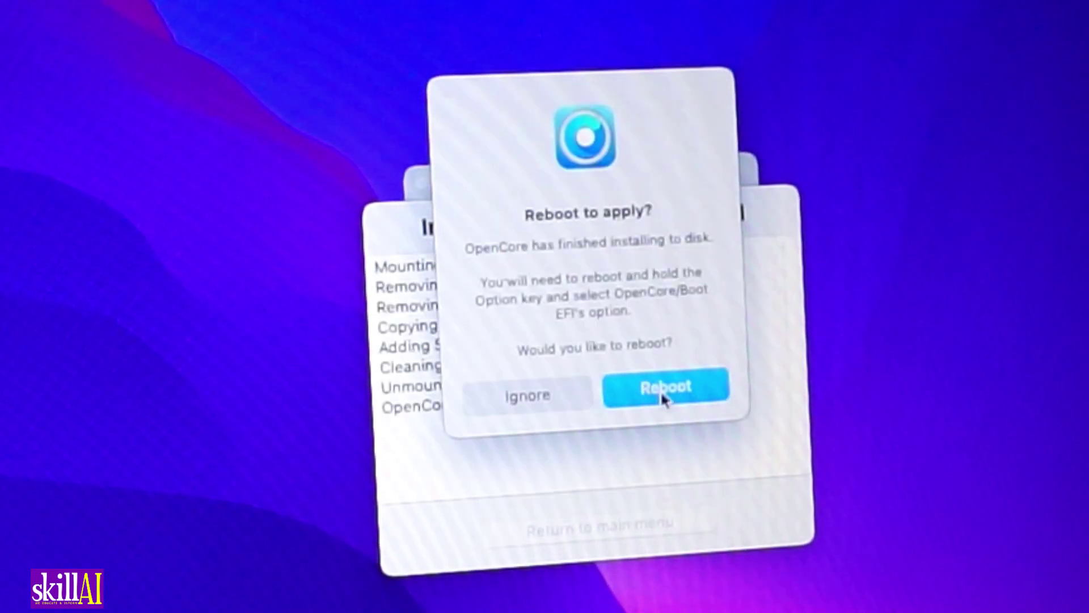
{"action": "left_click", "coordinate": [661, 390]}
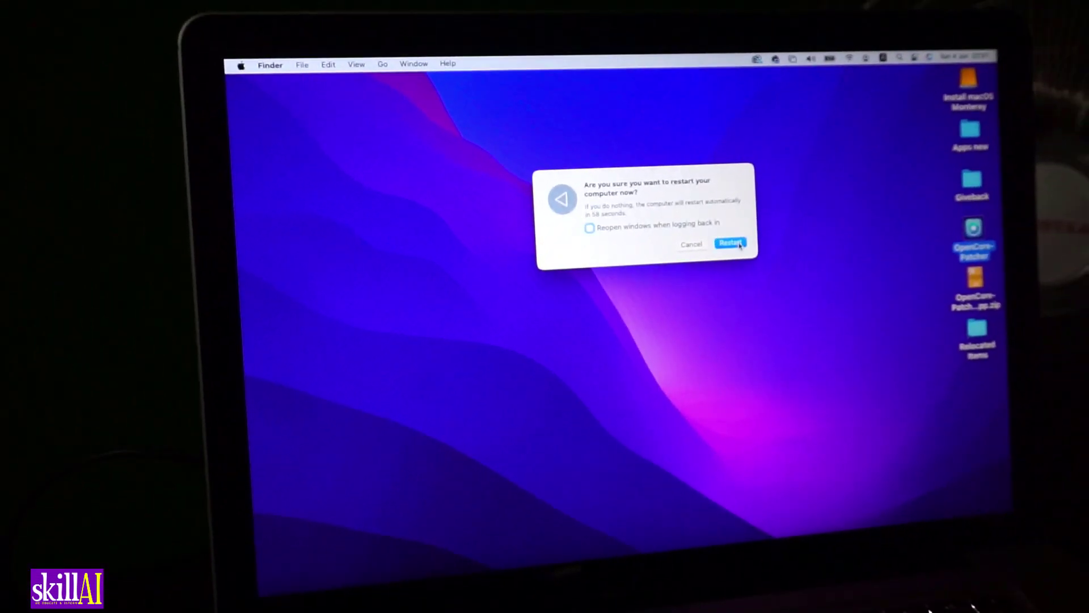
Restart the Mac and boot from the first internal EFI Boot entry in Startup Manager
{"action": "left_click", "coordinate": [773, 276]}
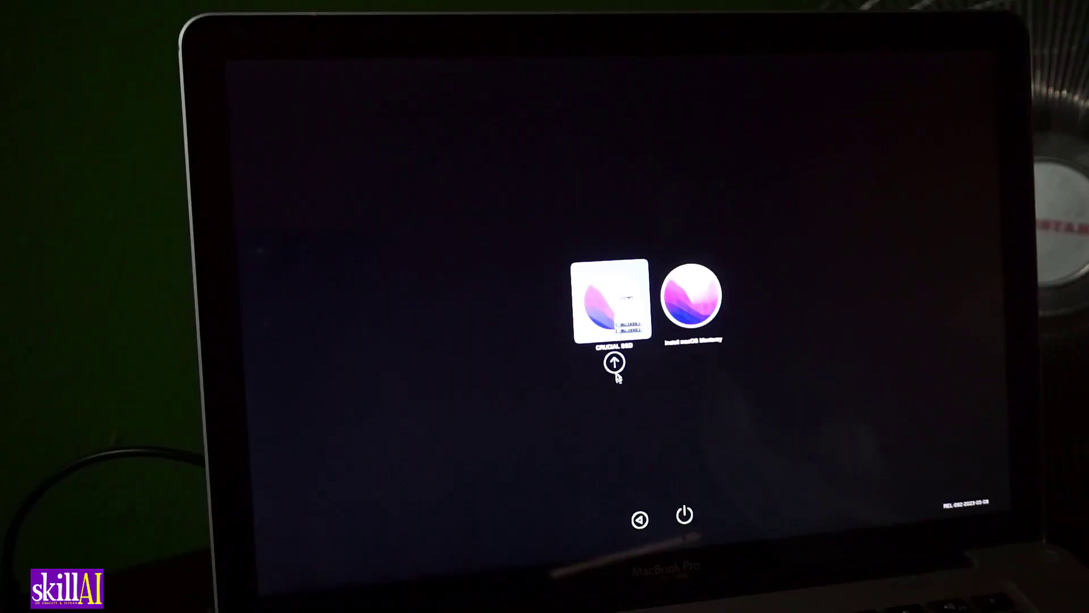
{"action": "left_click", "coordinate": [616, 362]}
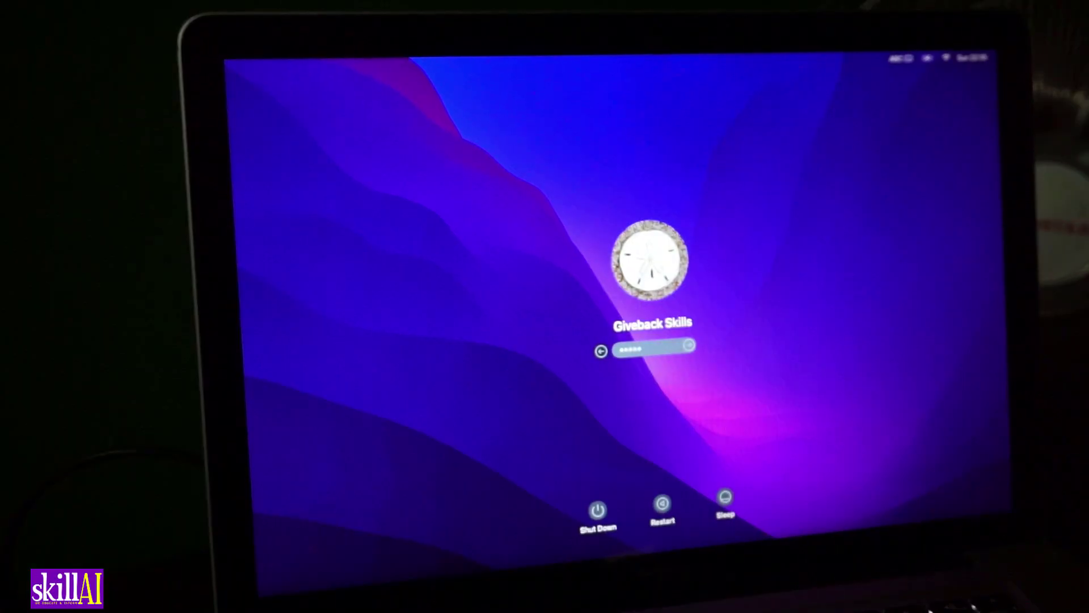
Sign in and eject the Install macOS Monterey drive from the desktop
{"action": "key", "text": "Return"}
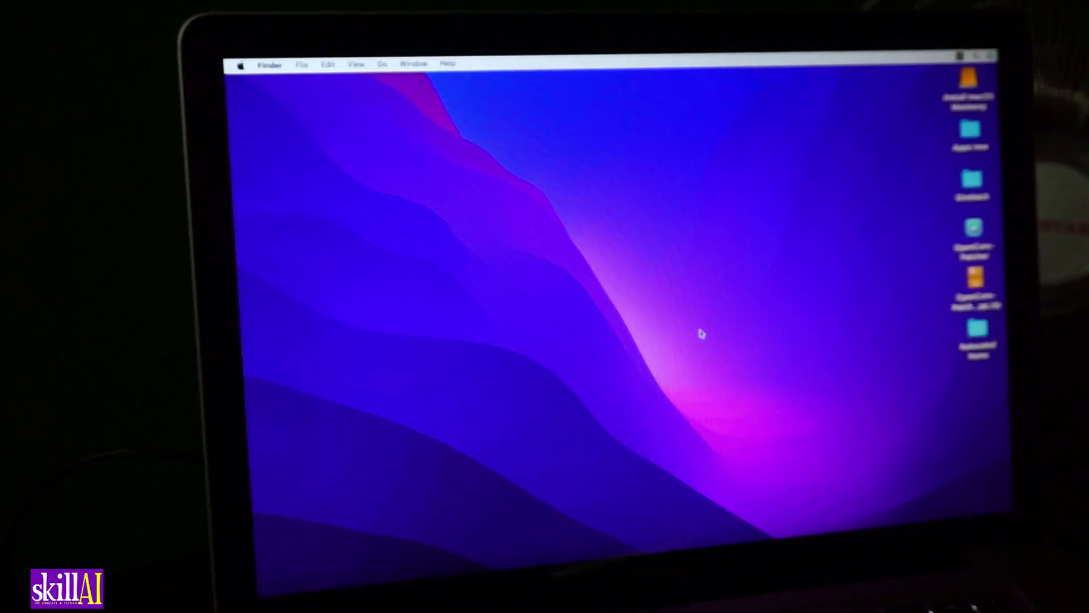
{"action": "right_click", "coordinate": [969, 80]}
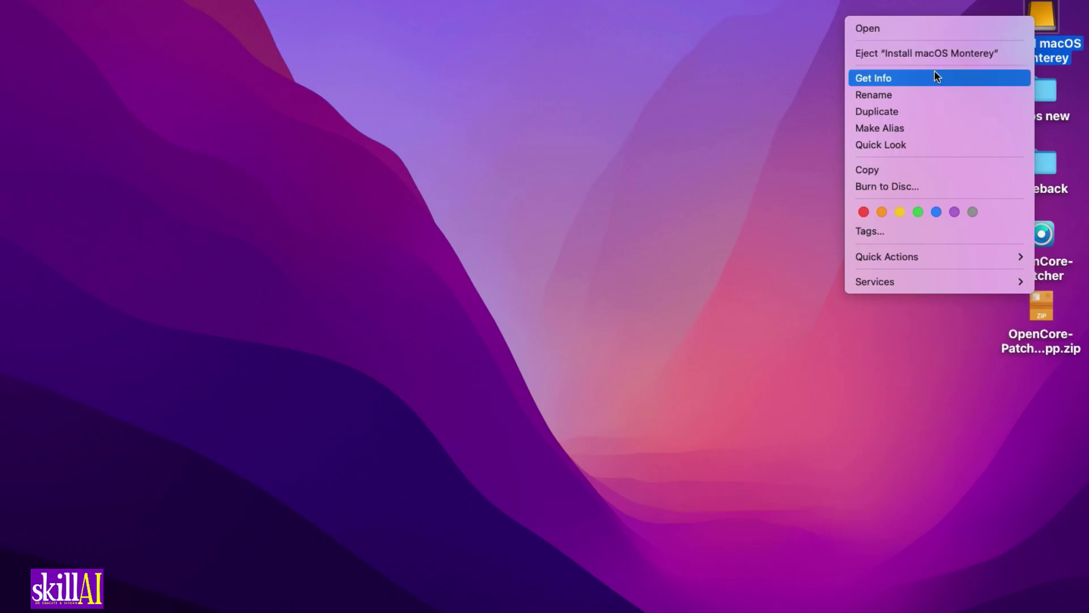
{"action": "left_click", "coordinate": [935, 52]}
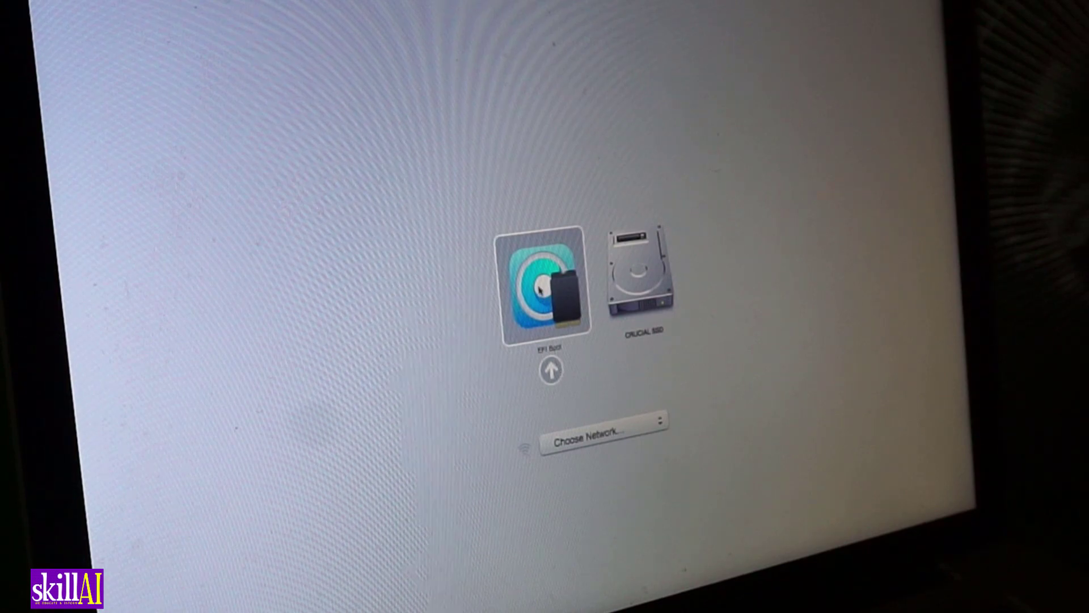
Start from EFI Boot, then boot macOS from CRUCIAL SSD in the OpenCore picker
{"action": "left_click", "coordinate": [552, 371]}
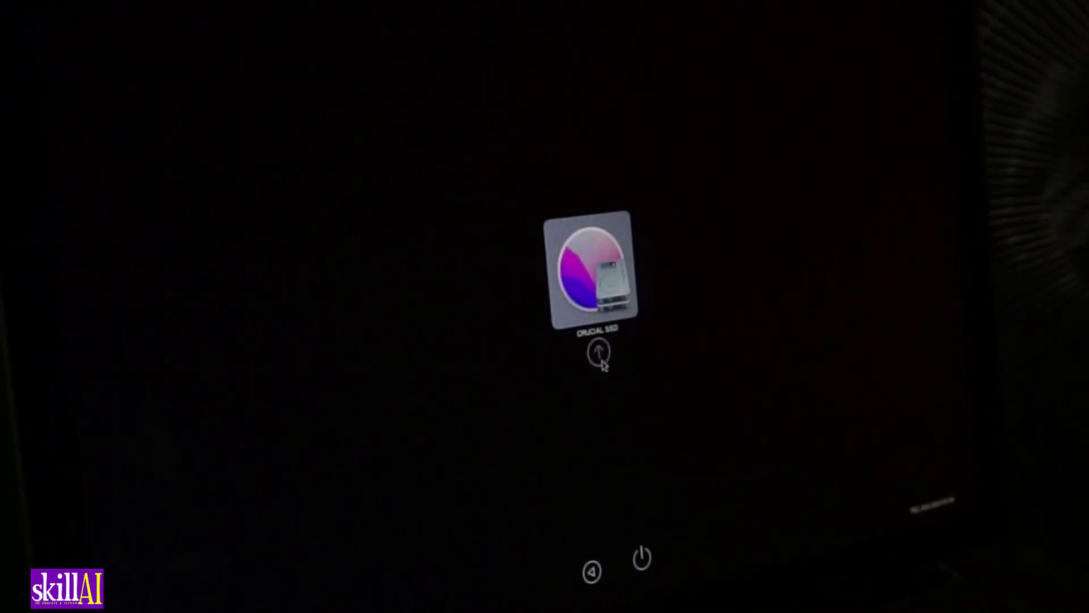
{"action": "left_click", "coordinate": [598, 353]}
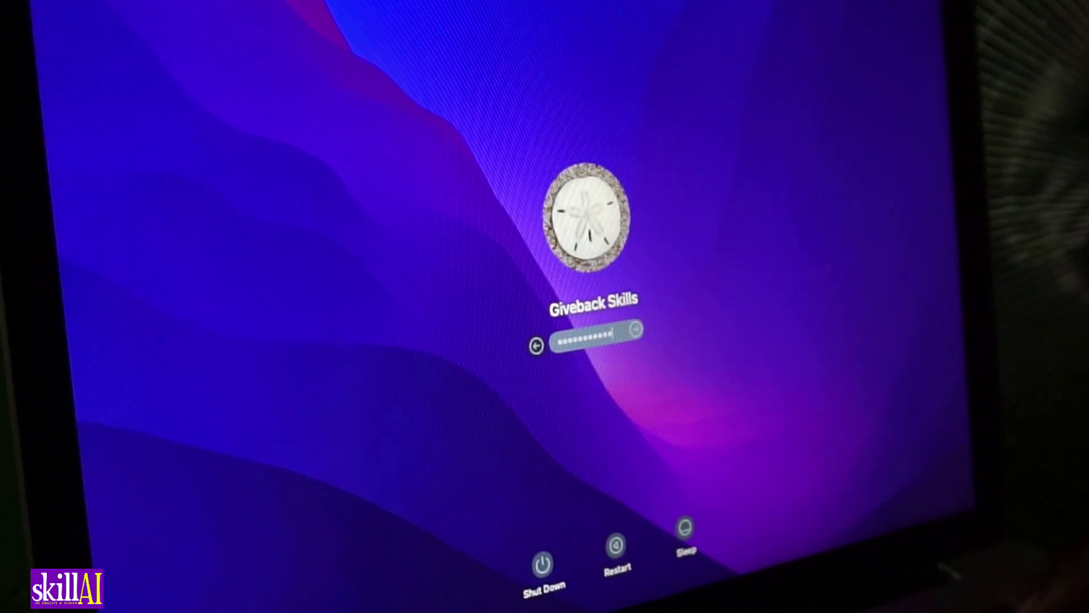
Log in to Monterey, close the iCloud notification and reveal the Dock
{"action": "key", "text": "Return"}
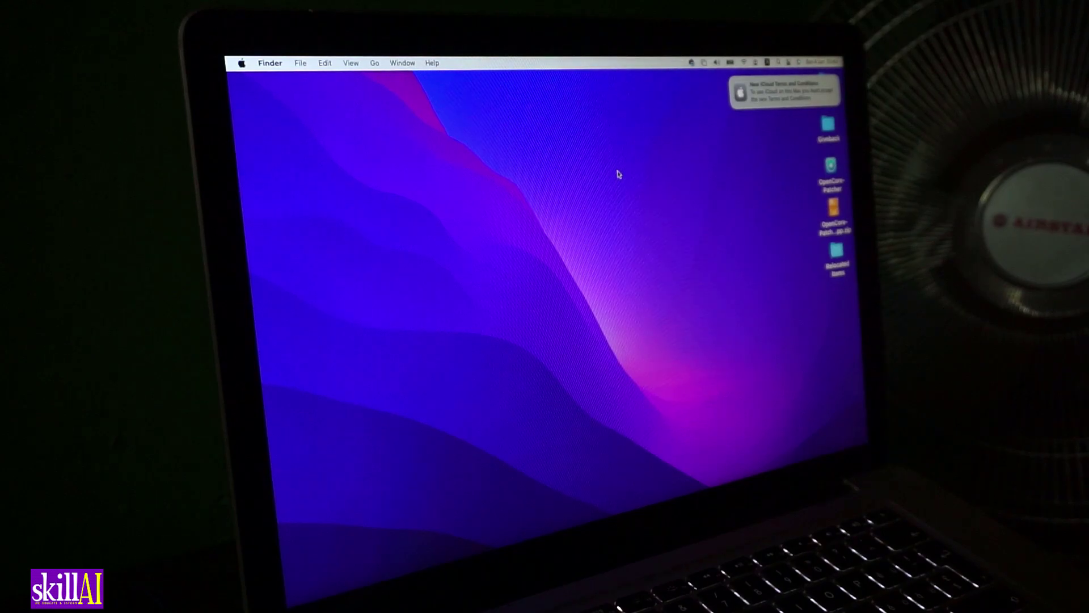
{"action": "mouse_move", "coordinate": [758, 91]}
{"action": "left_click", "coordinate": [730, 78]}
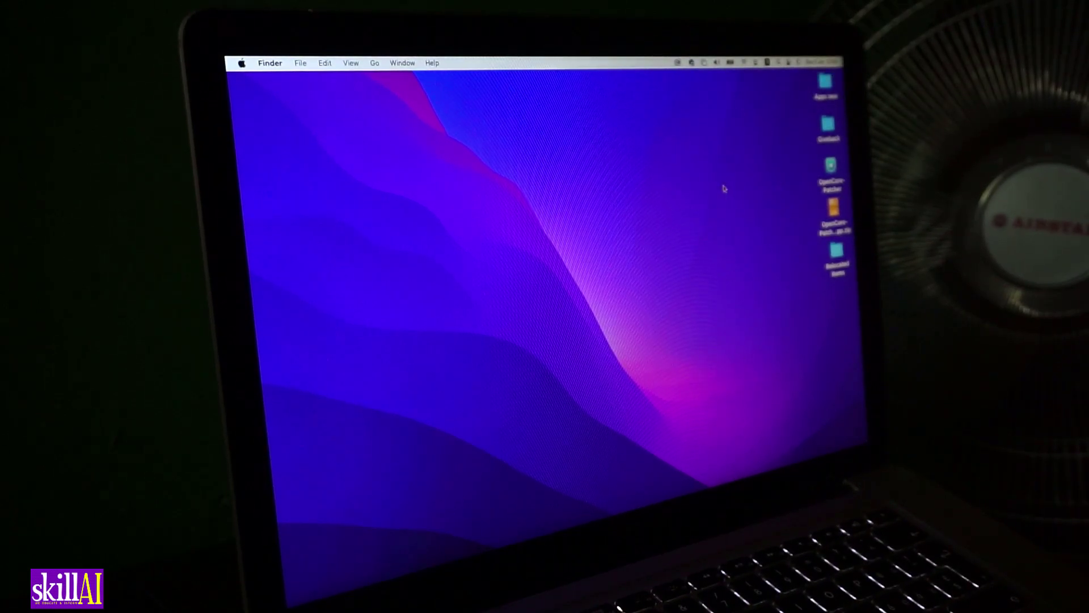
{"action": "mouse_move", "coordinate": [687, 479]}
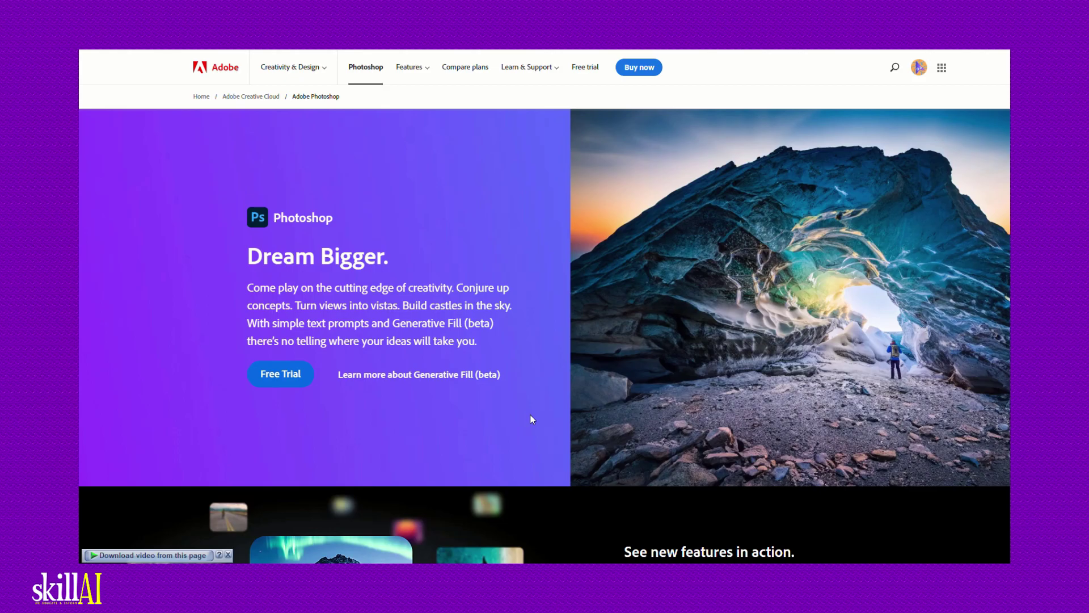
Scroll down the Photoshop product page past its feature sections to the tutorial cards
{"action": "scroll", "coordinate": [530, 394], "scroll_direction": "down", "scroll_amount": 10}
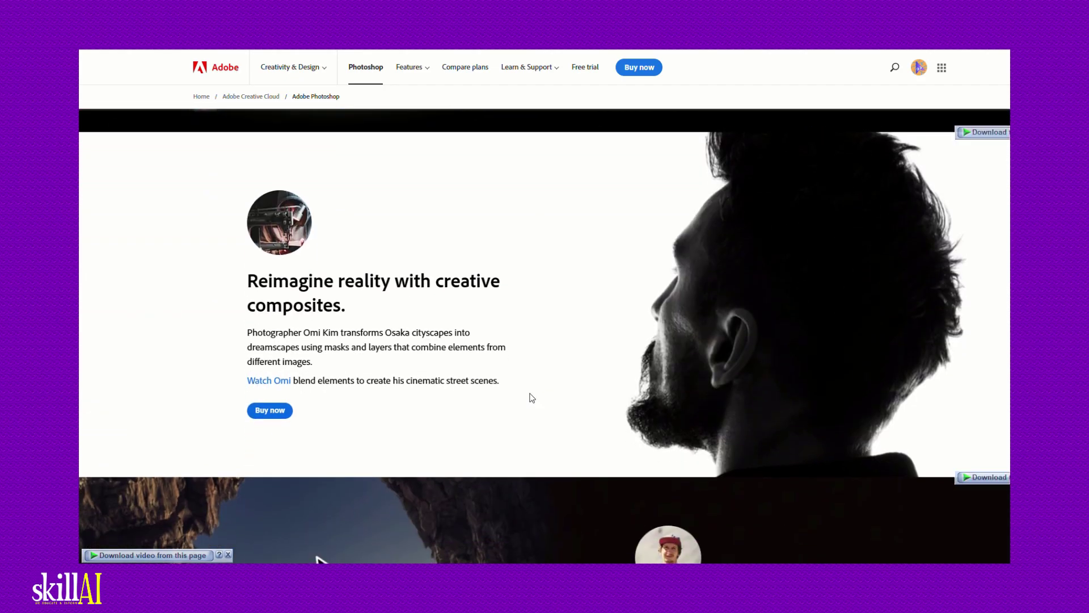
{"action": "scroll", "coordinate": [532, 397], "scroll_direction": "up", "scroll_amount": 10}
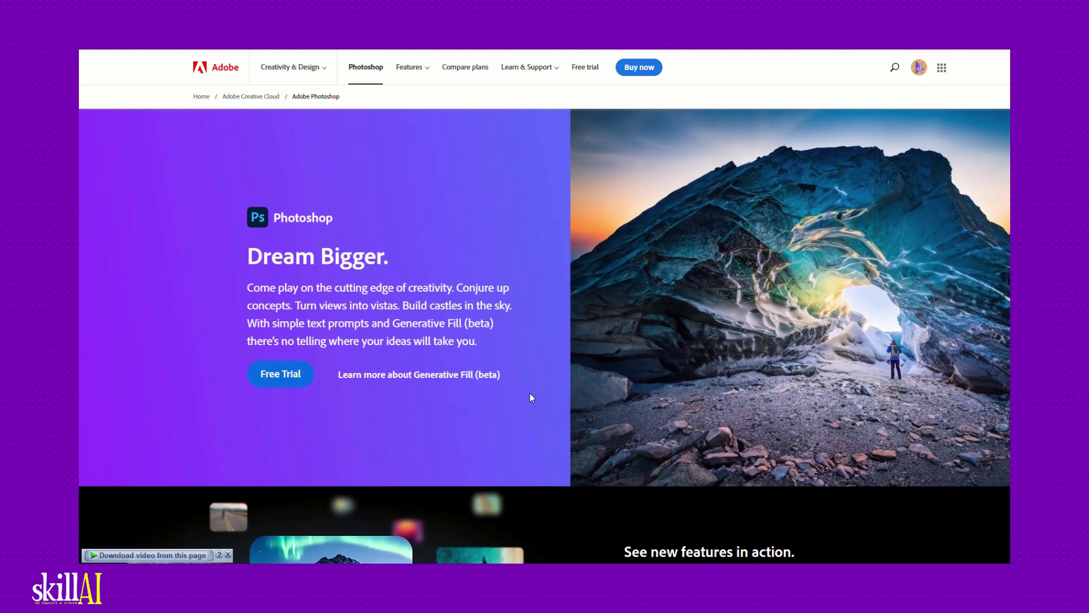
{"action": "scroll", "coordinate": [530, 395], "scroll_direction": "down", "scroll_amount": 12}
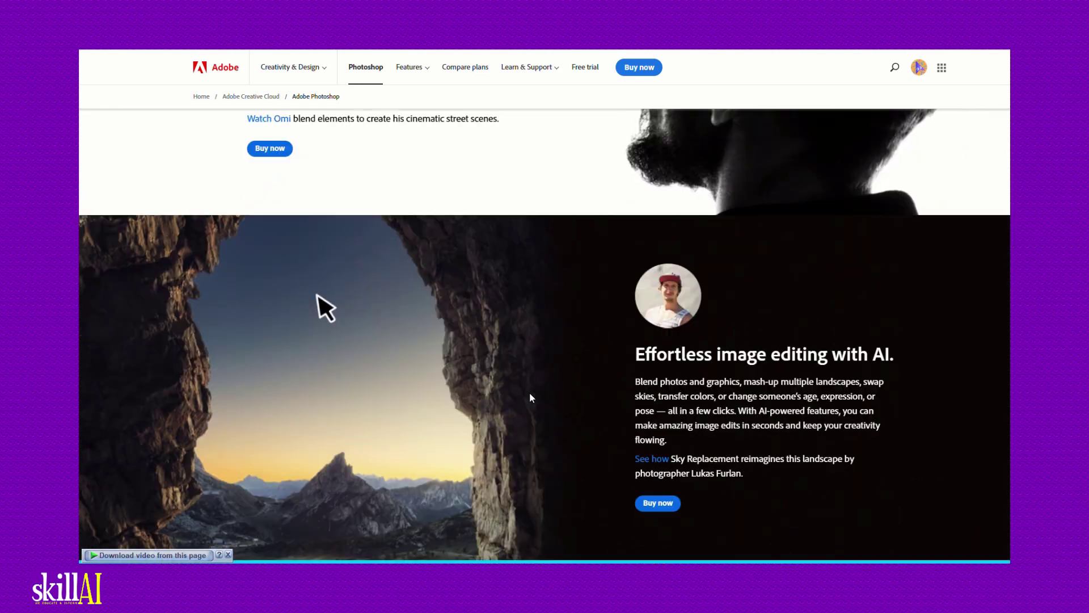
{"action": "scroll", "coordinate": [530, 394], "scroll_direction": "up", "scroll_amount": 2}
{"action": "scroll", "coordinate": [530, 393], "scroll_direction": "down", "scroll_amount": 7}
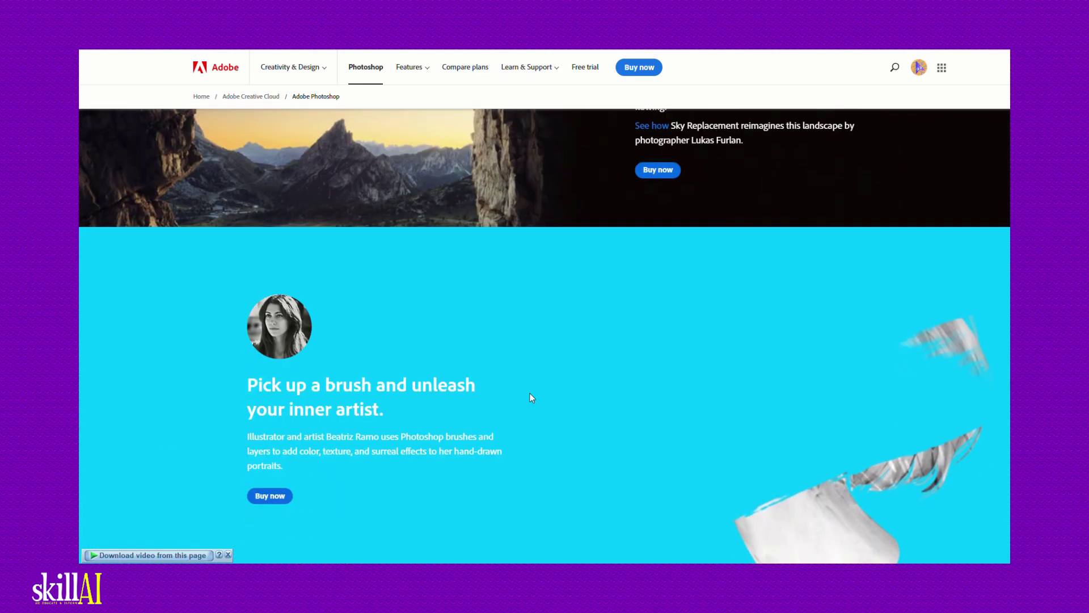
{"action": "scroll", "coordinate": [530, 393], "scroll_direction": "down", "scroll_amount": 2}
{"action": "scroll", "coordinate": [530, 393], "scroll_direction": "down", "scroll_amount": 5}
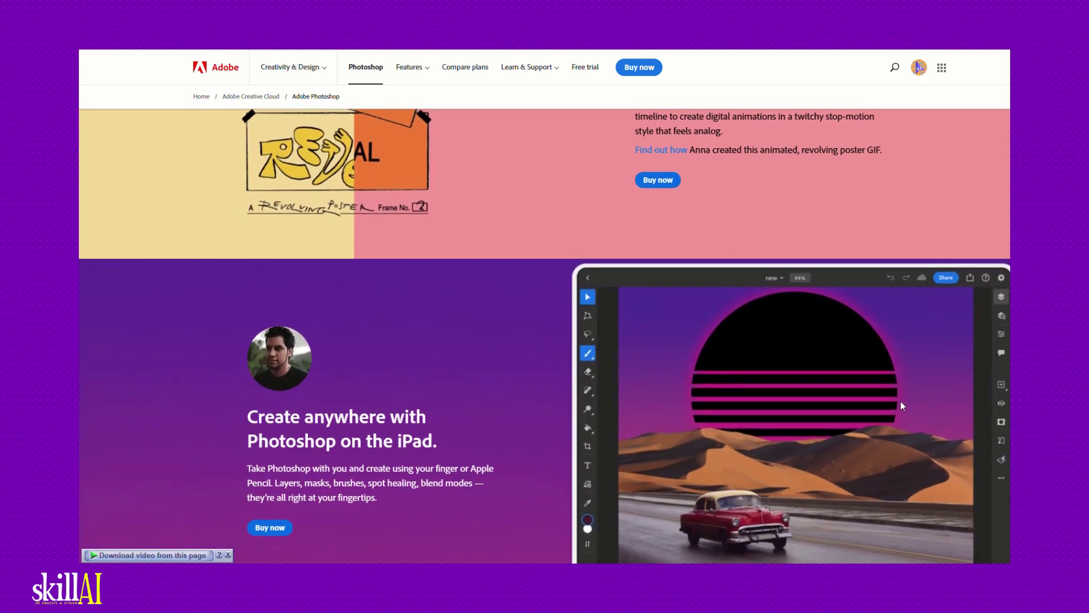
{"action": "scroll", "coordinate": [686, 477], "scroll_direction": "down", "scroll_amount": 10}
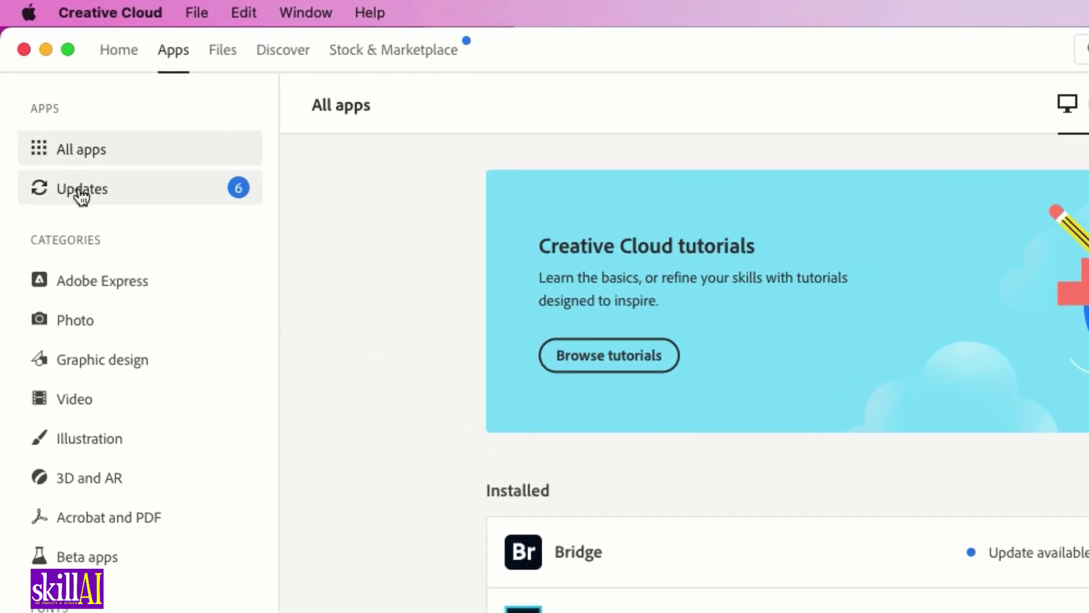
Show the Updates list and check the Photoshop v 24.5 update's Now/Later timing options
{"action": "left_click", "coordinate": [46, 111]}
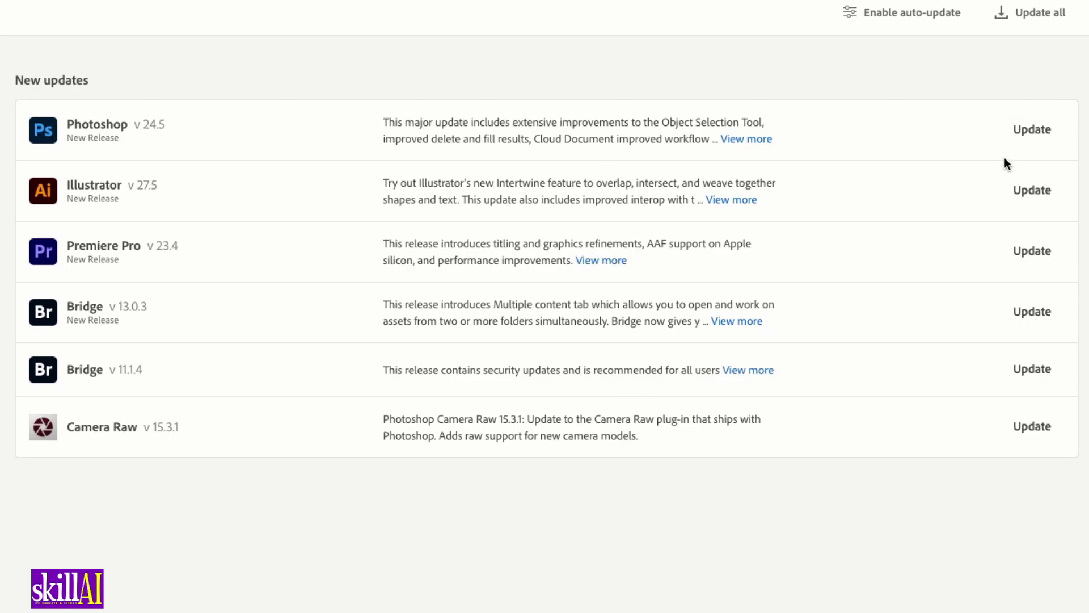
{"action": "left_click", "coordinate": [1042, 133]}
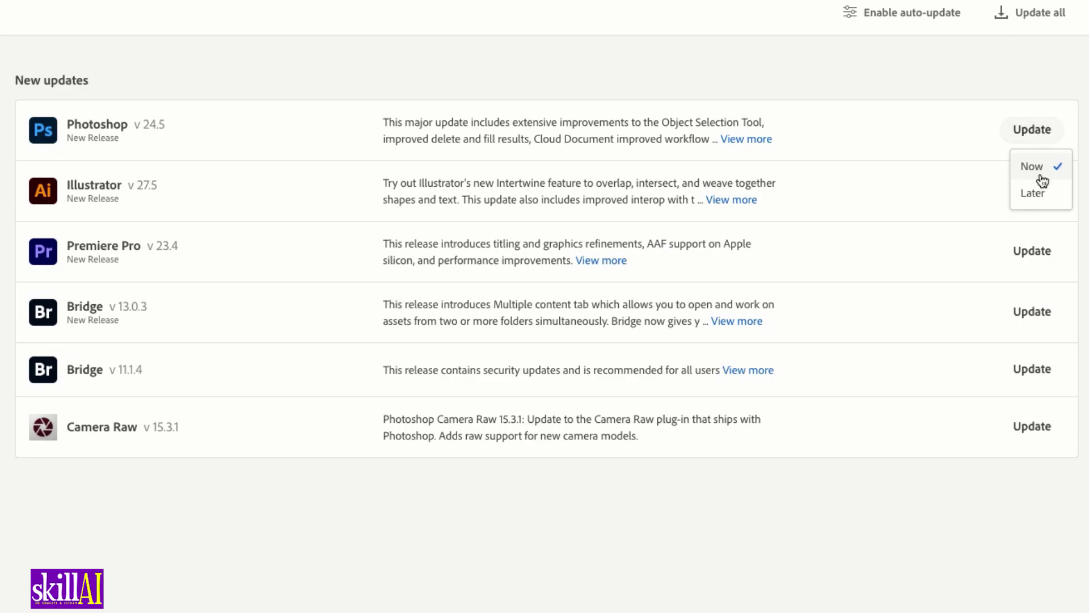
{"action": "left_click", "coordinate": [319, 136]}
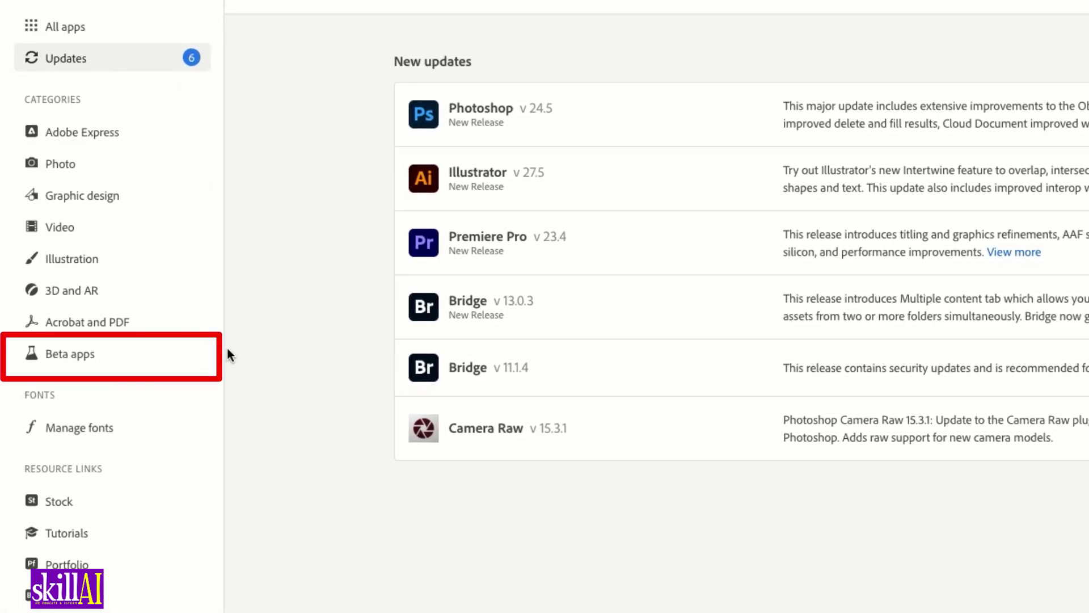
List the Beta apps and check the version of Photoshop (Beta)
{"action": "left_click", "coordinate": [67, 363]}
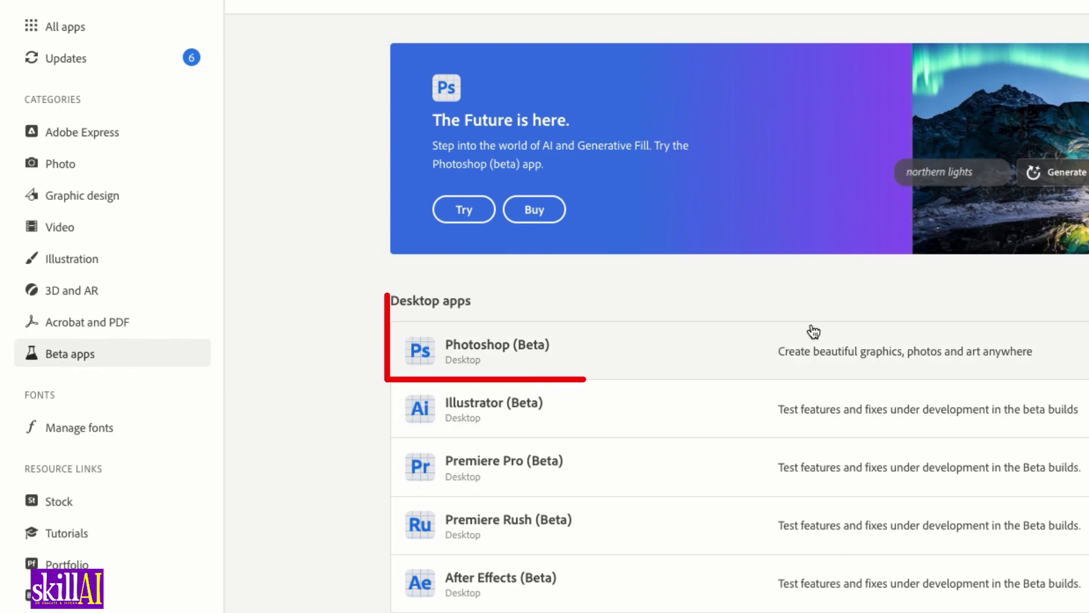
{"action": "mouse_move", "coordinate": [532, 354]}
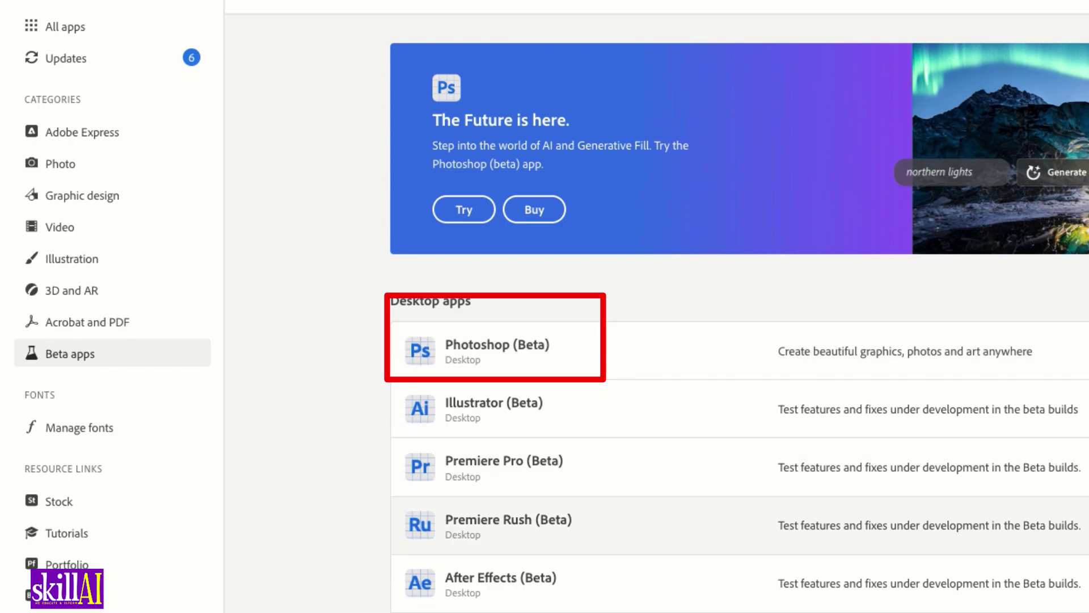
{"action": "scroll", "coordinate": [1017, 555], "scroll_direction": "down", "scroll_amount": 2}
{"action": "scroll", "coordinate": [1018, 554], "scroll_direction": "up", "scroll_amount": 2}
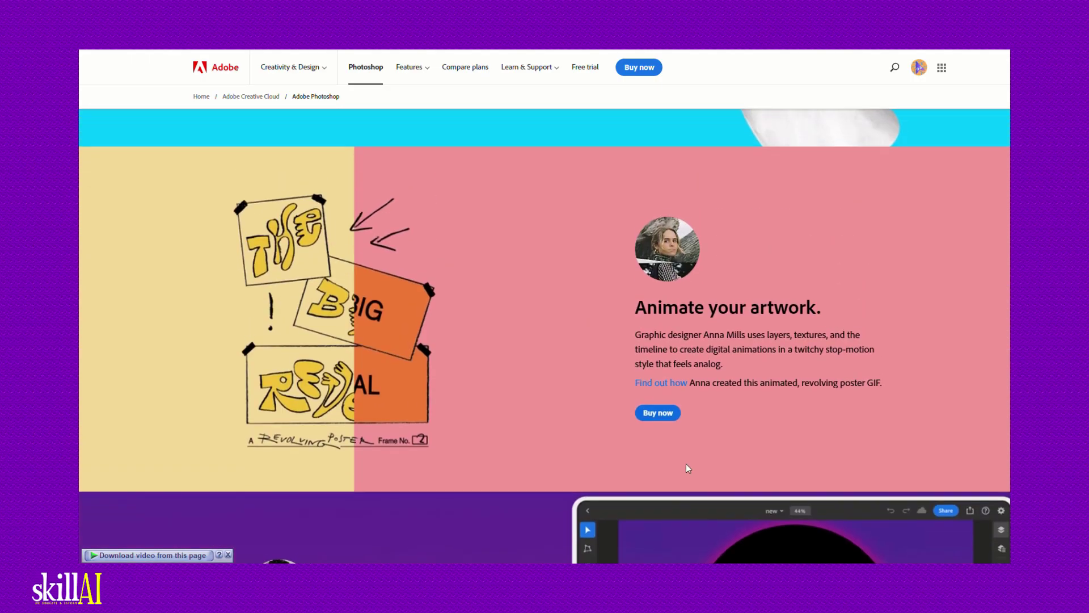
{"action": "scroll", "coordinate": [686, 465], "scroll_direction": "up", "scroll_amount": 10}
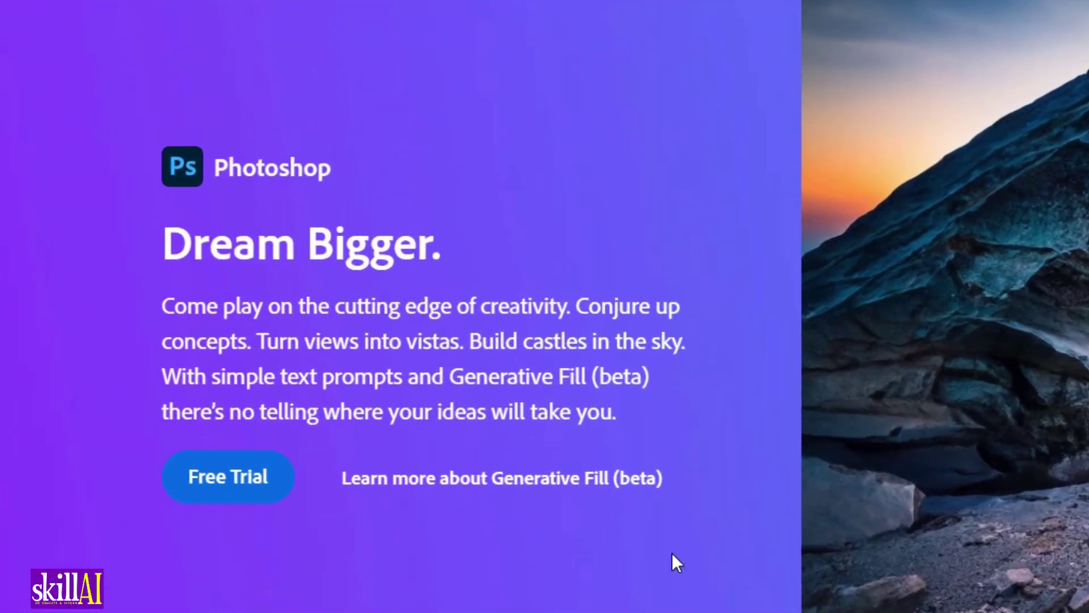
From the top of the Photoshop page, follow 'Learn more about Generative Fill (beta)'
{"action": "left_click", "coordinate": [631, 483]}
{"action": "scroll", "coordinate": [586, 554], "scroll_direction": "down", "scroll_amount": 3}
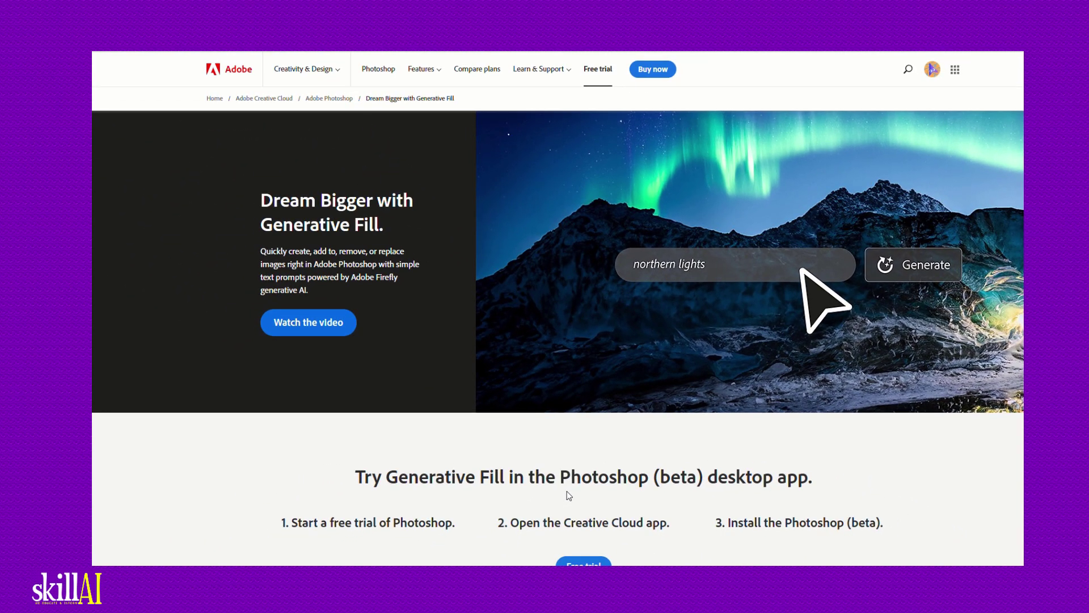
Scroll down to the 'Try Generative Fill in the Photoshop (beta) desktop app' steps
{"action": "scroll", "coordinate": [569, 495], "scroll_direction": "down", "scroll_amount": 3}
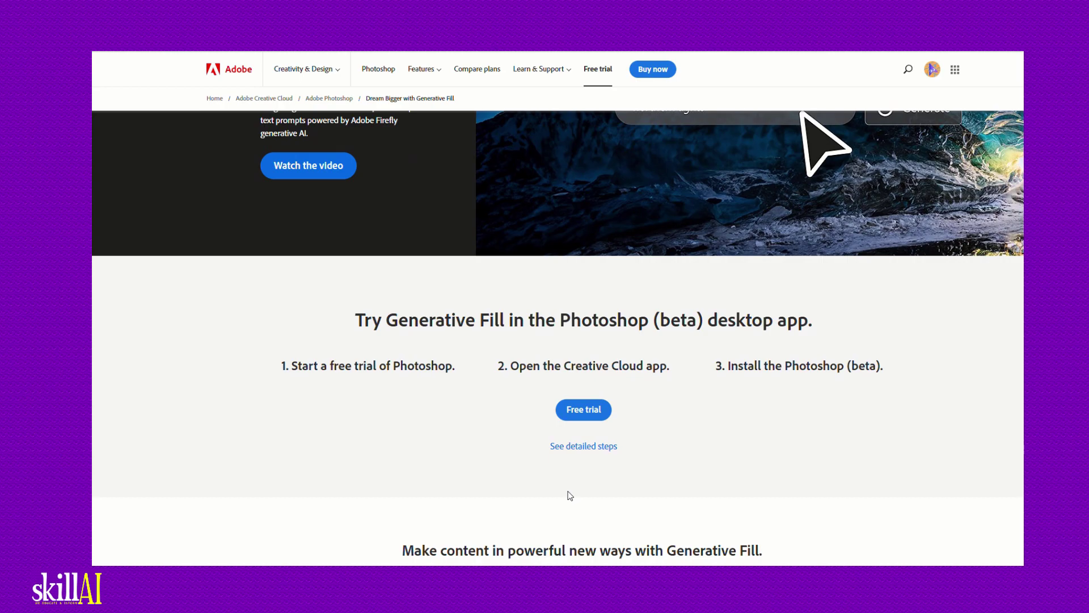
{"action": "scroll", "coordinate": [570, 495], "scroll_direction": "down", "scroll_amount": 1}
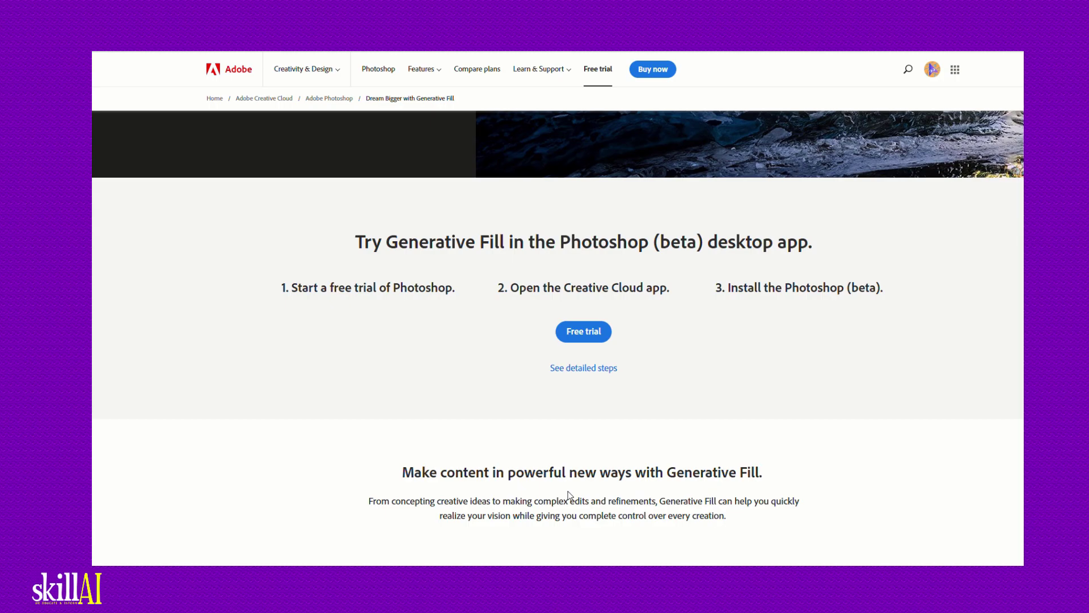
{"action": "scroll", "coordinate": [569, 494], "scroll_direction": "down", "scroll_amount": 4}
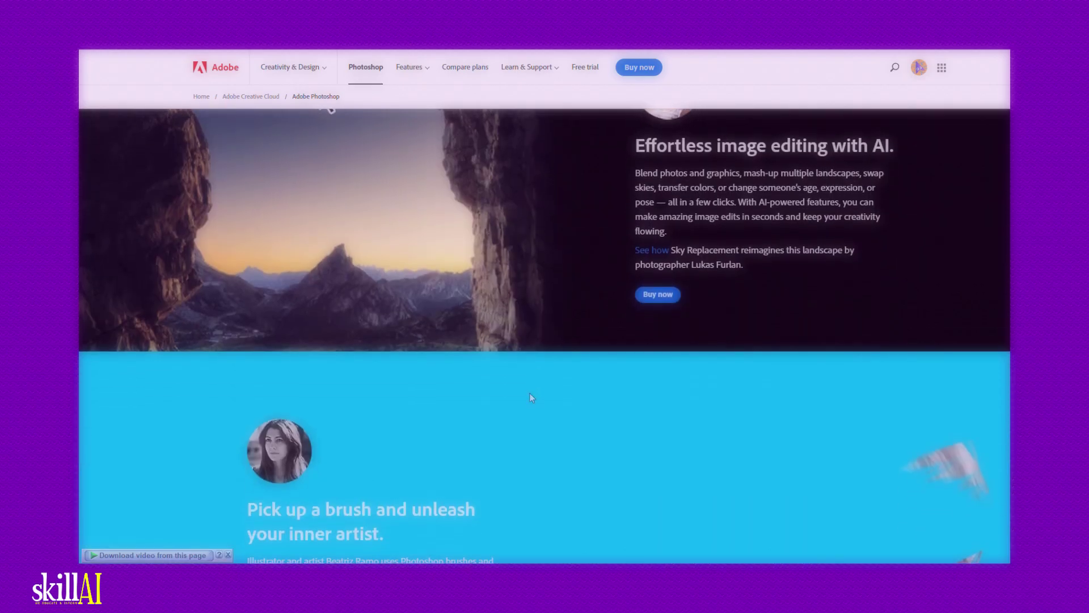
Scroll through the Photoshop page sections and back up to the 'Dream Bigger.' hero
{"action": "scroll", "coordinate": [531, 397], "scroll_direction": "up", "scroll_amount": 3}
{"action": "scroll", "coordinate": [532, 397], "scroll_direction": "down", "scroll_amount": 10}
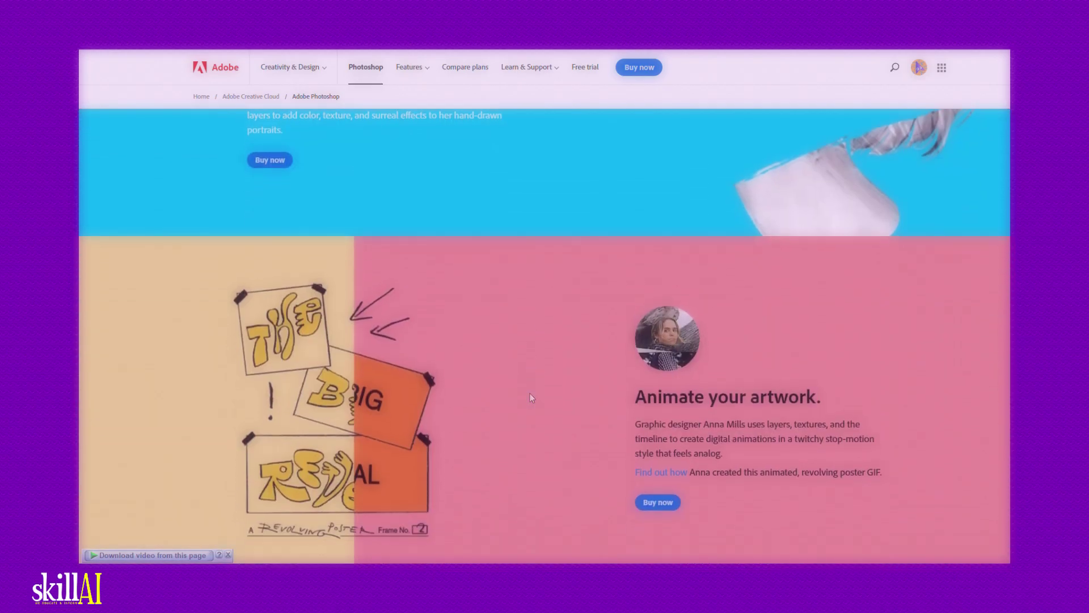
{"action": "scroll", "coordinate": [530, 393], "scroll_direction": "down", "scroll_amount": 5}
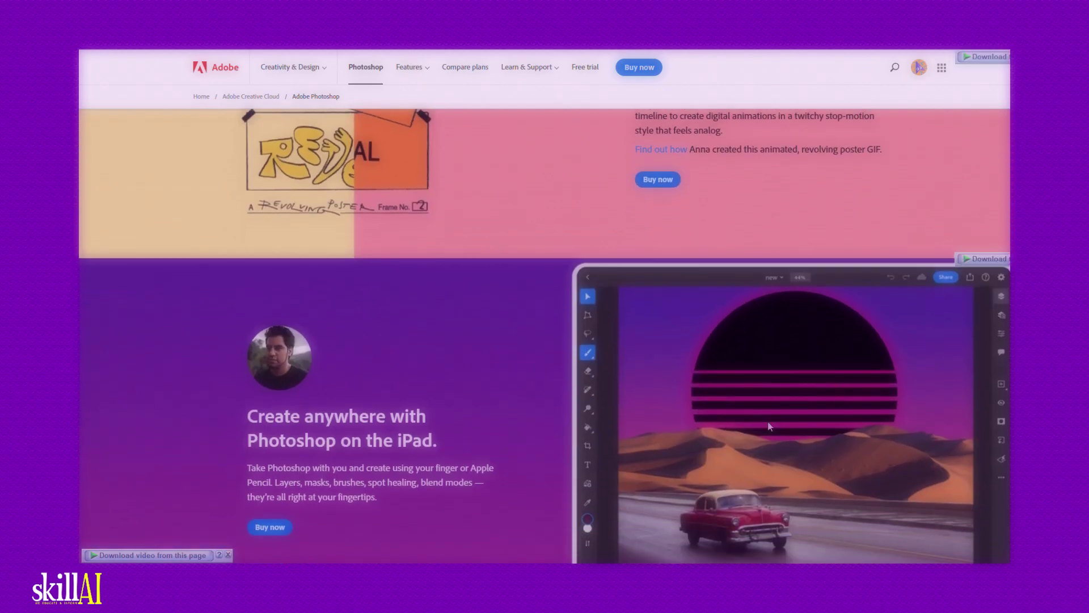
{"action": "scroll", "coordinate": [755, 436], "scroll_direction": "down", "scroll_amount": 10}
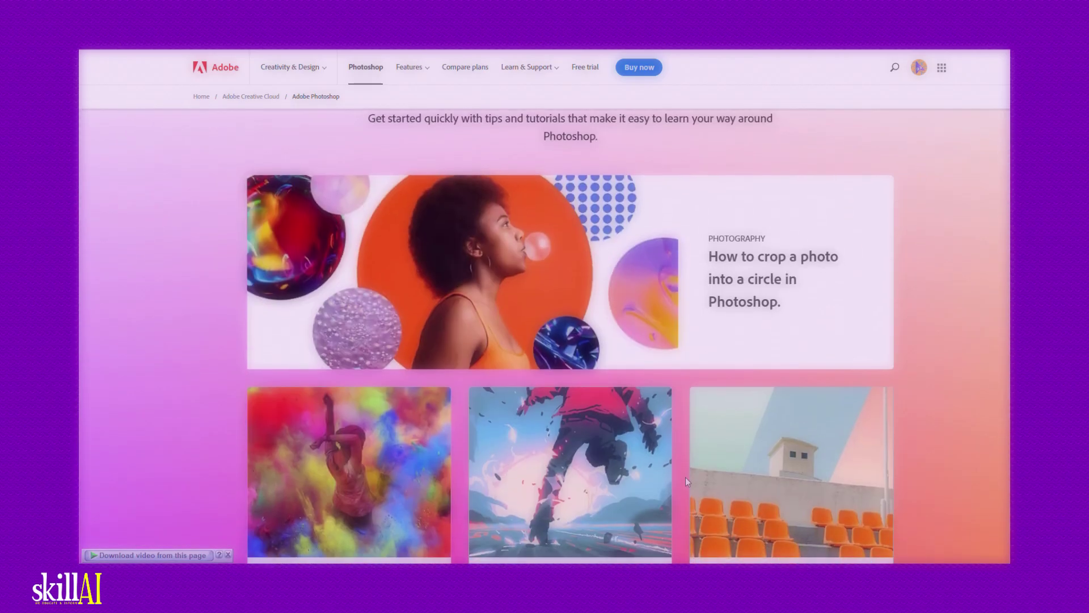
{"action": "scroll", "coordinate": [686, 477], "scroll_direction": "down", "scroll_amount": 10}
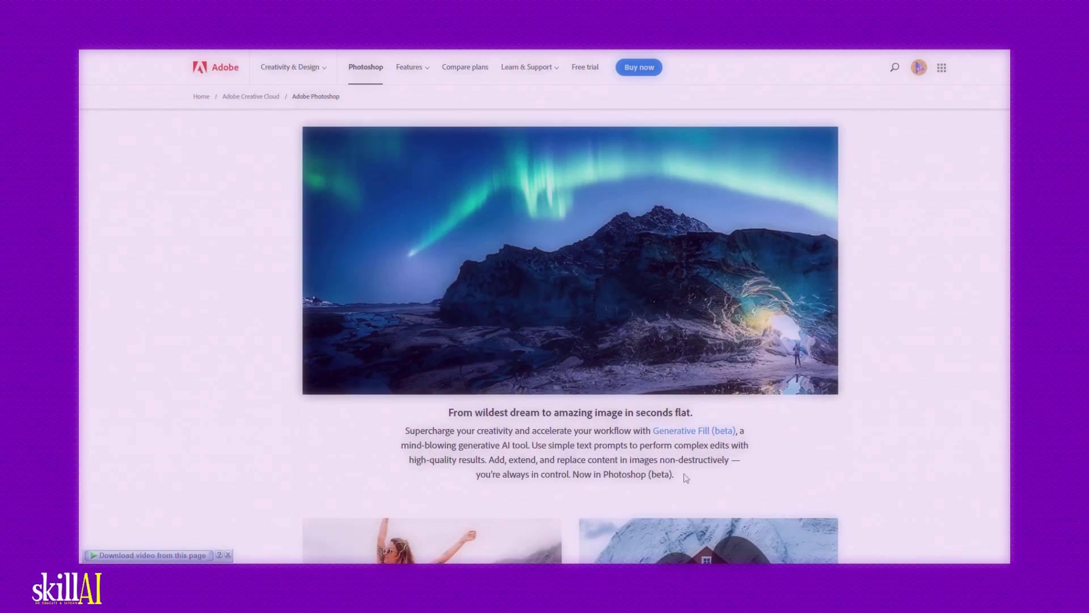
{"action": "scroll", "coordinate": [684, 478], "scroll_direction": "down", "scroll_amount": 5}
{"action": "scroll", "coordinate": [675, 478], "scroll_direction": "up", "scroll_amount": 15}
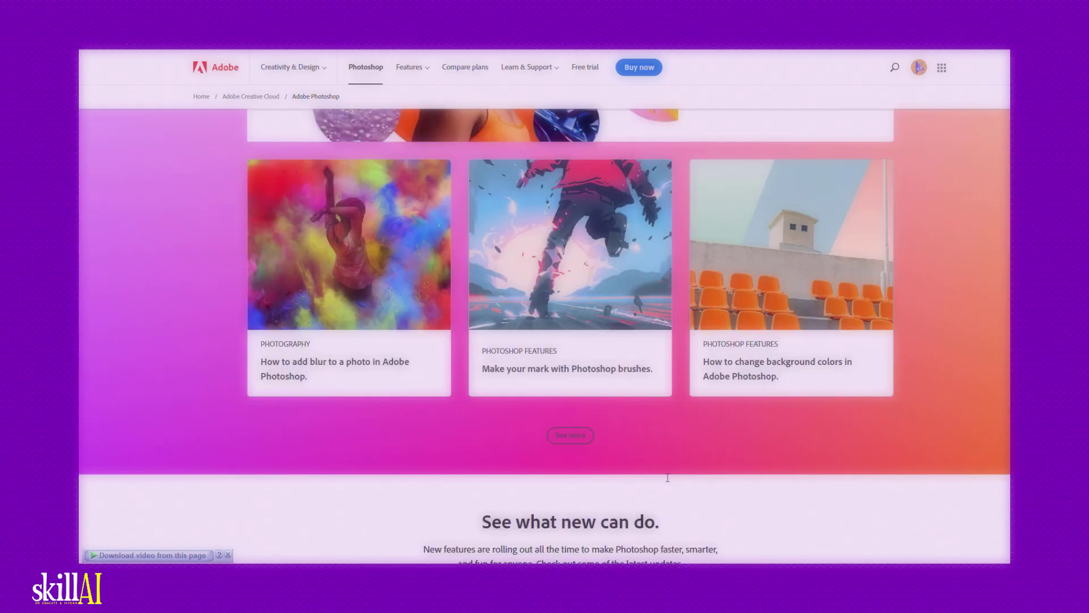
{"action": "scroll", "coordinate": [675, 474], "scroll_direction": "up", "scroll_amount": 15}
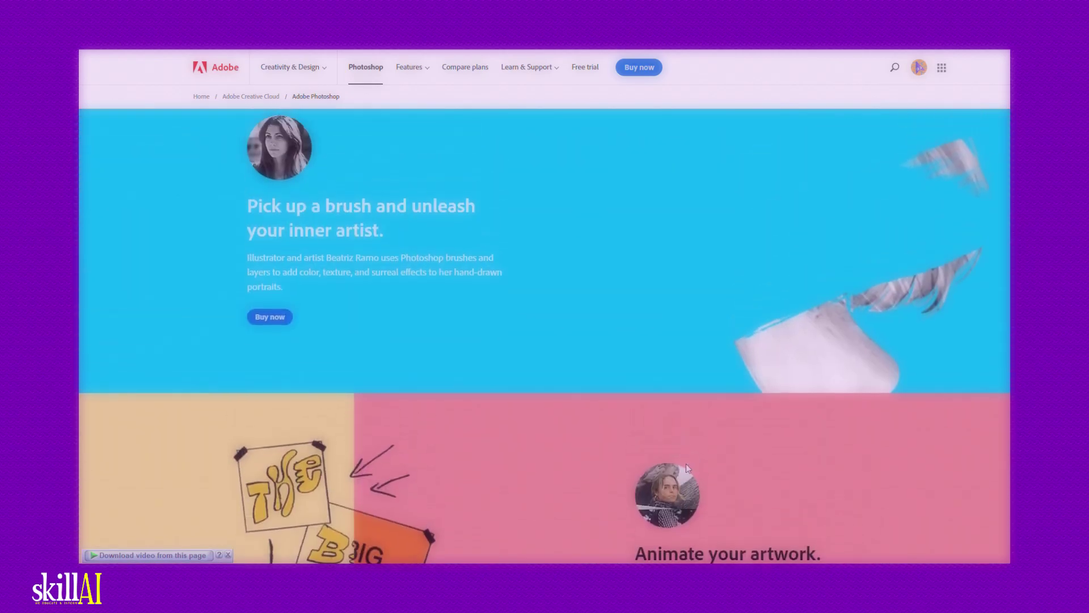
{"action": "scroll", "coordinate": [687, 466], "scroll_direction": "up", "scroll_amount": 15}
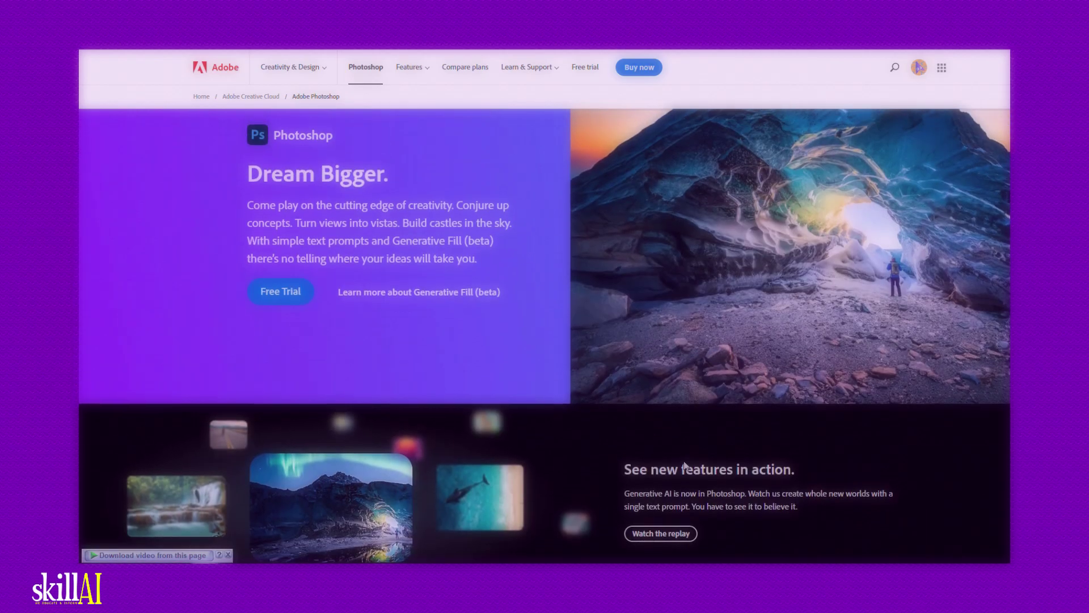
{"action": "scroll", "coordinate": [687, 466], "scroll_direction": "up", "scroll_amount": 2}
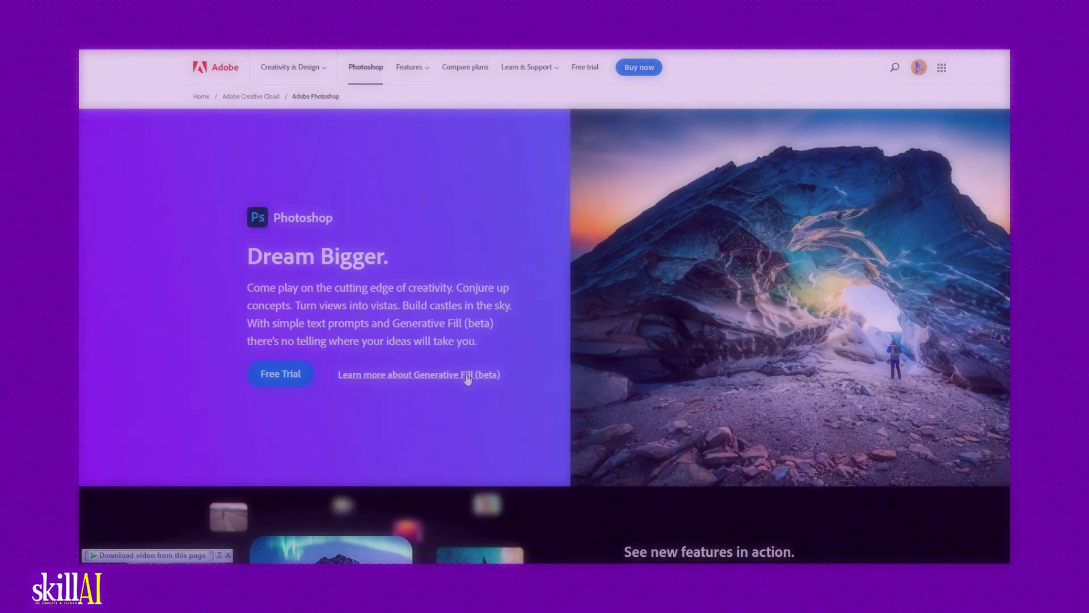